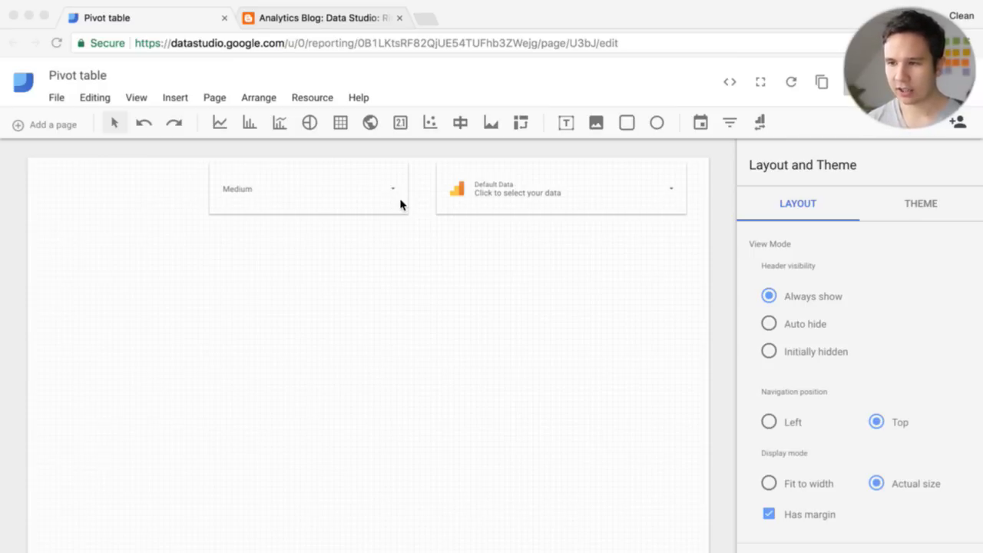
# Check the data-source control's settings, then deselect it
pyautogui.click(590, 337)
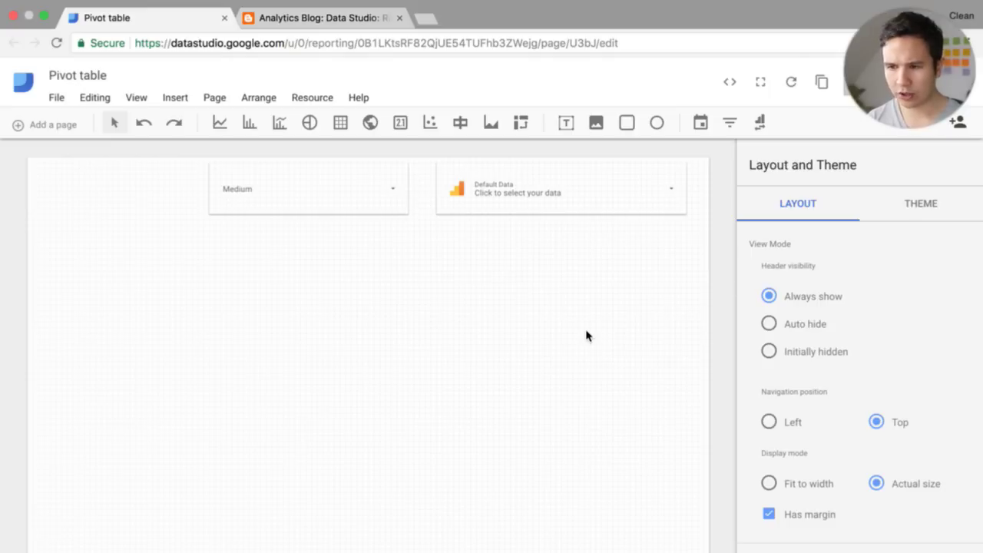
pyautogui.click(562, 198)
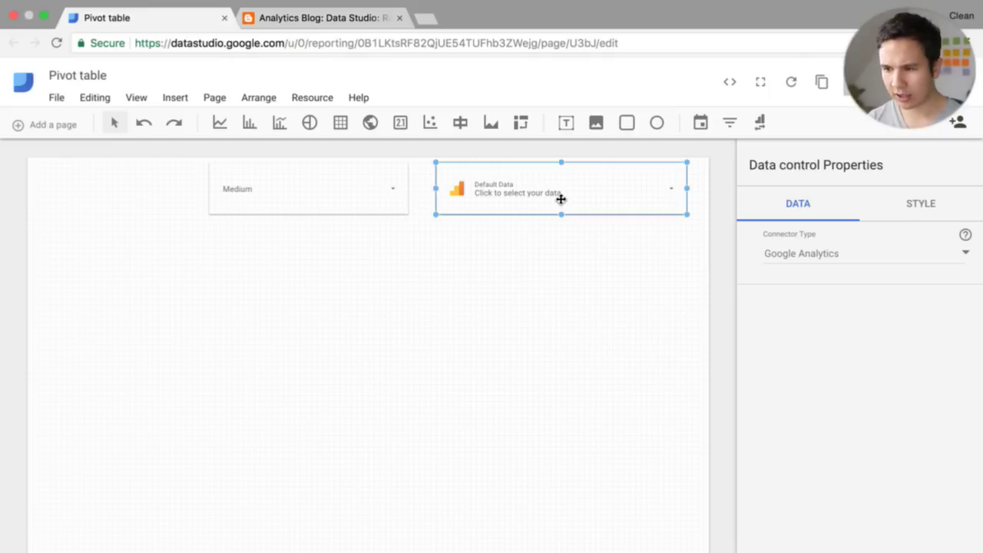
pyautogui.click(684, 347)
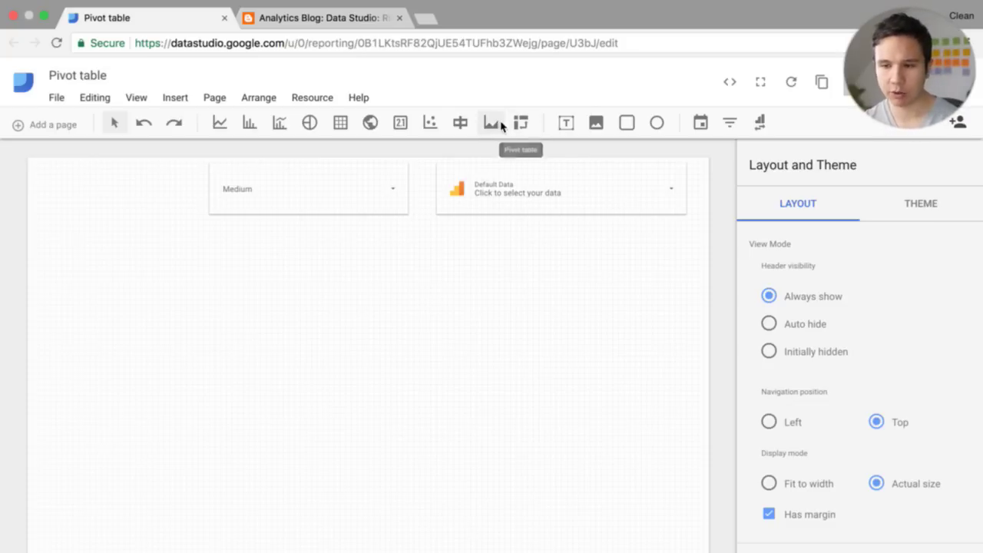
# Draw a table of Sessions by Medium below the Medium filter
pyautogui.click(340, 124)
pyautogui.moveTo(57, 228); pyautogui.dragTo(407, 520)
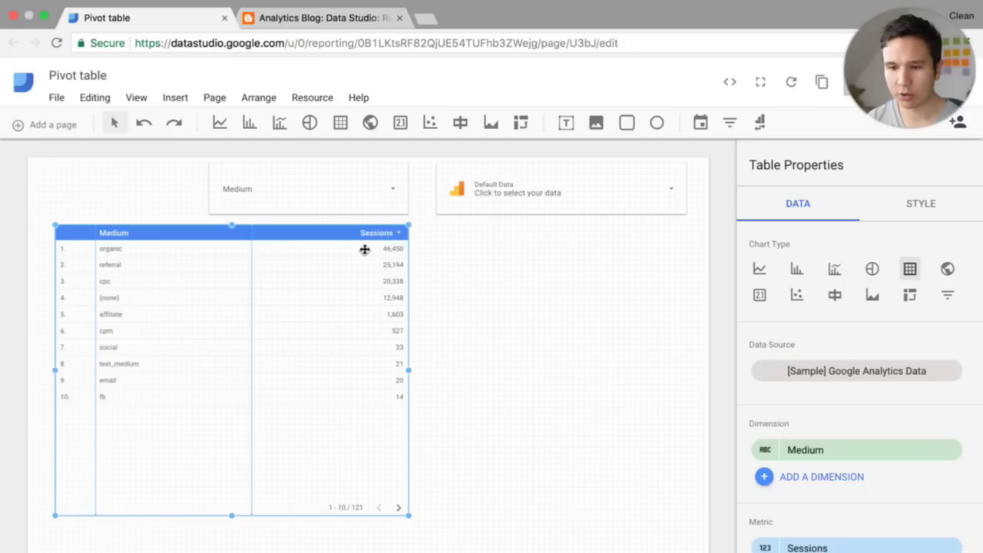
pyautogui.scroll(-2, 794, 425)
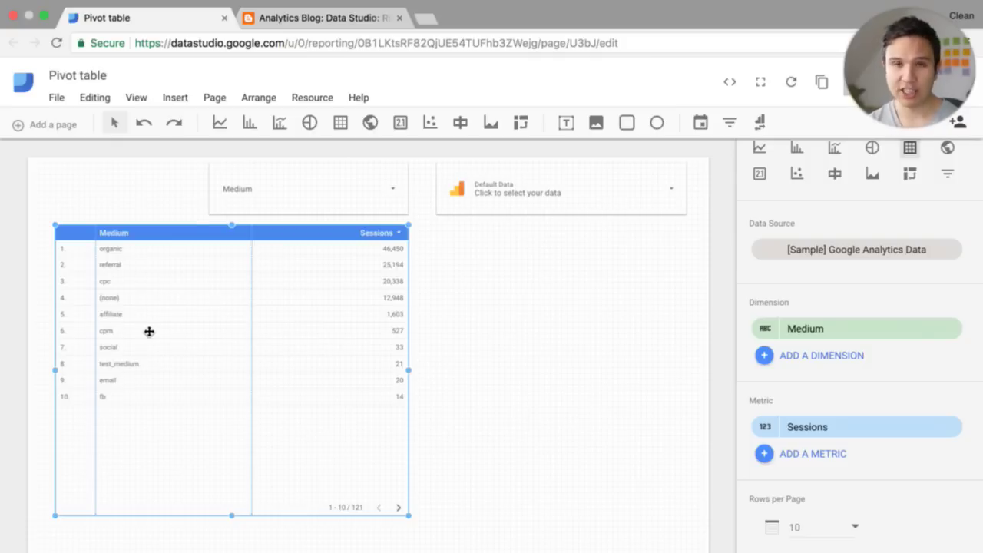
# Add a Medium-by-Source sessions pivot table beside the narrowed Medium table, widening it leftward
pyautogui.click(520, 123)
pyautogui.moveTo(428, 243)
pyautogui.mouseDown()
pyautogui.moveTo(706, 533)
pyautogui.moveTo(698, 521)
pyautogui.mouseUp()
pyautogui.hotkey('ctrl', 'z')
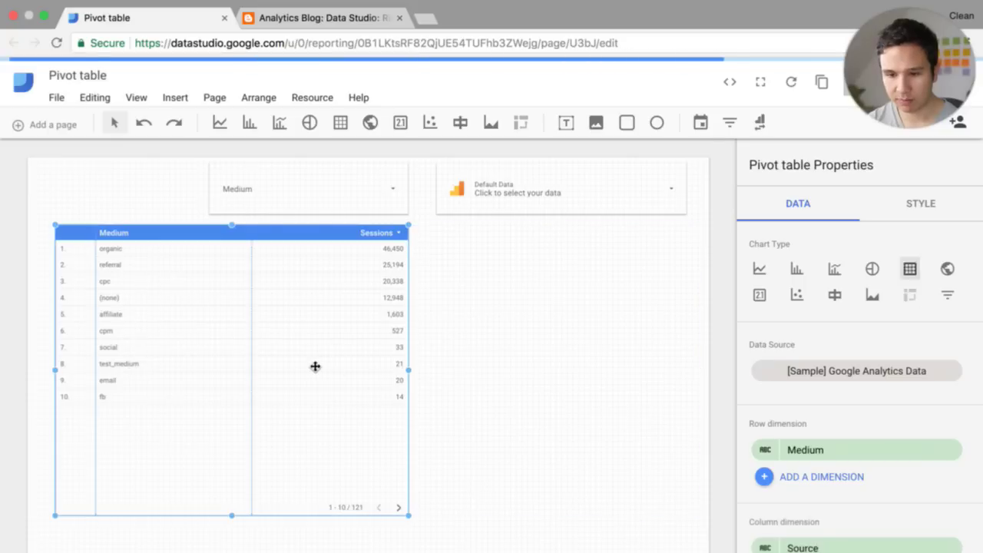
pyautogui.moveTo(409, 376); pyautogui.dragTo(404, 376)
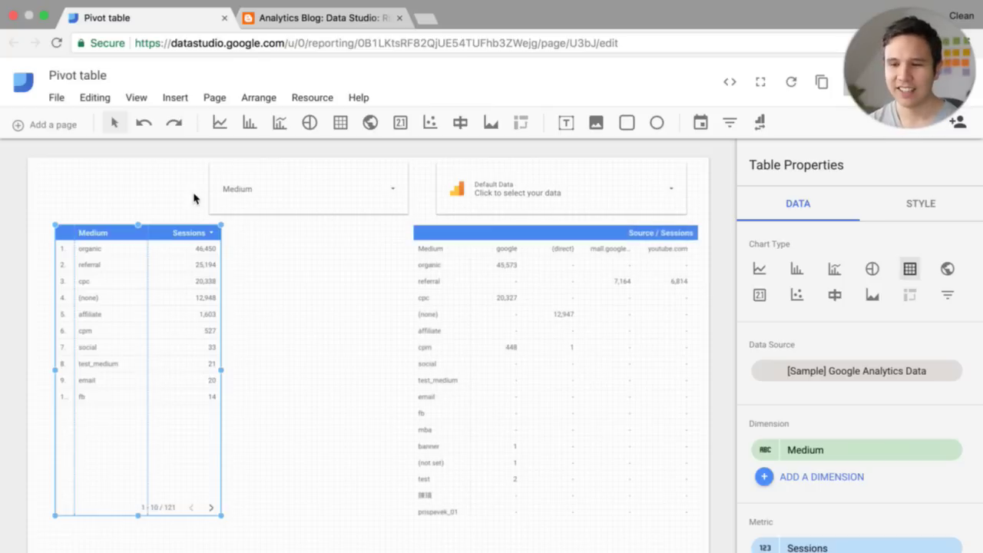
pyautogui.click(527, 325)
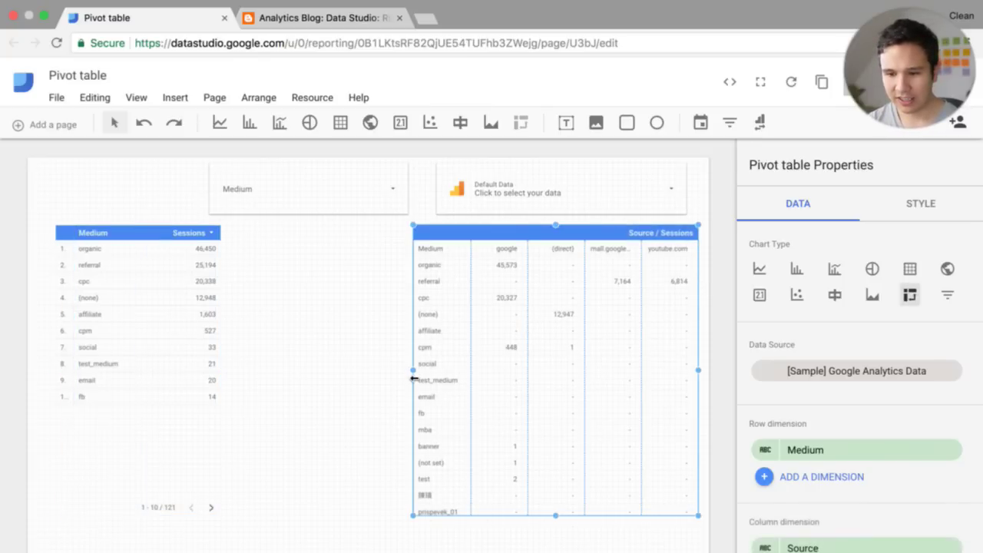
pyautogui.moveTo(357, 374); pyautogui.dragTo(278, 373)
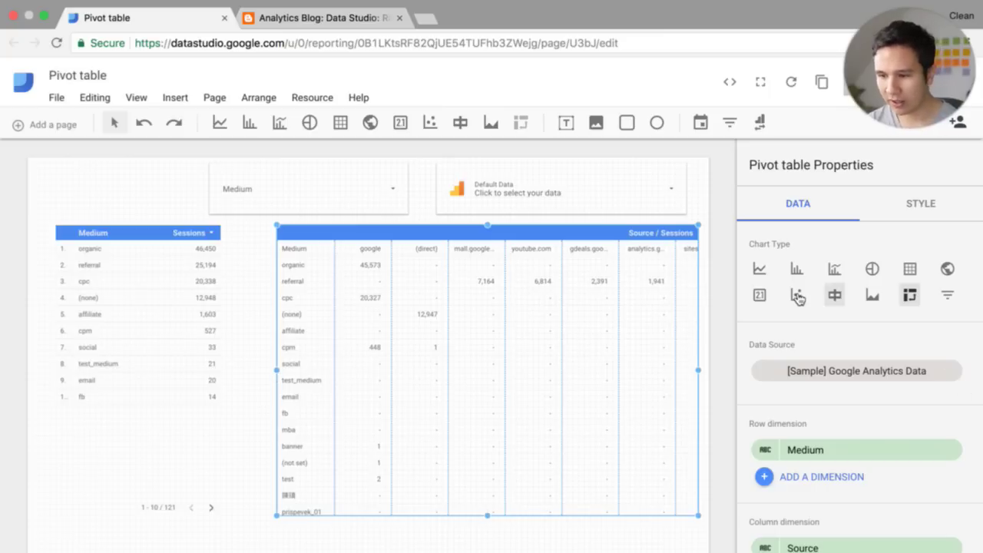
pyautogui.scroll(-5, 799, 298)
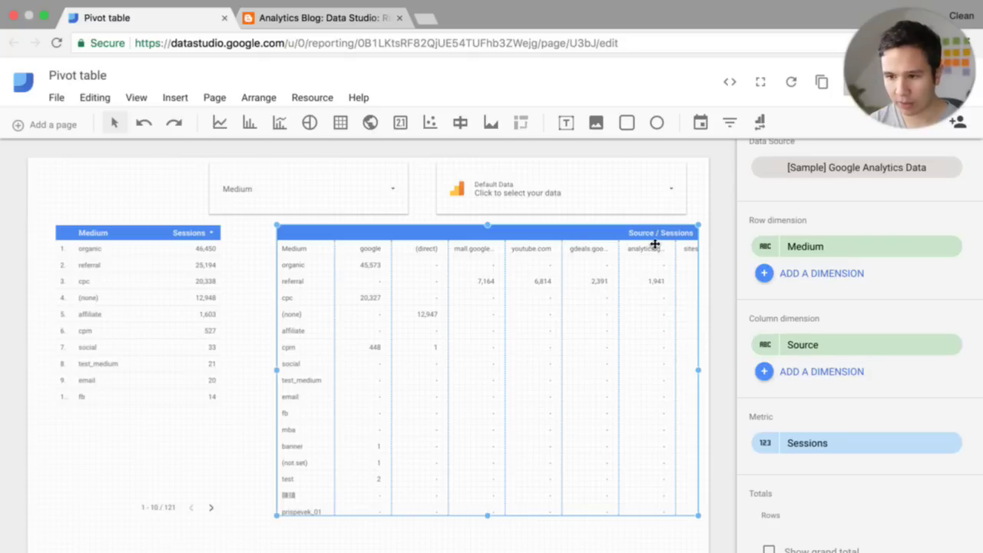
# Replace Source with Country as the pivot table's column dimension
pyautogui.click(911, 351)
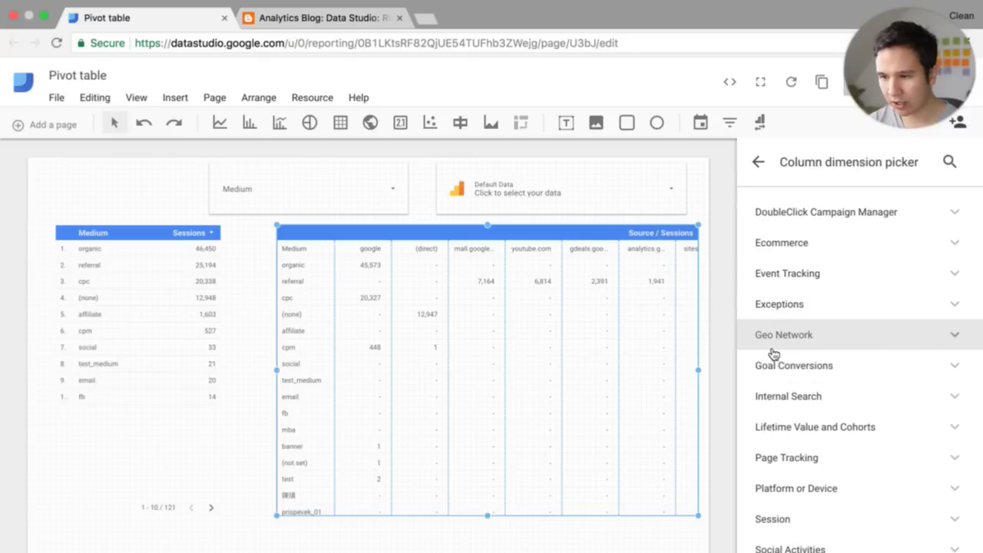
pyautogui.click(952, 165)
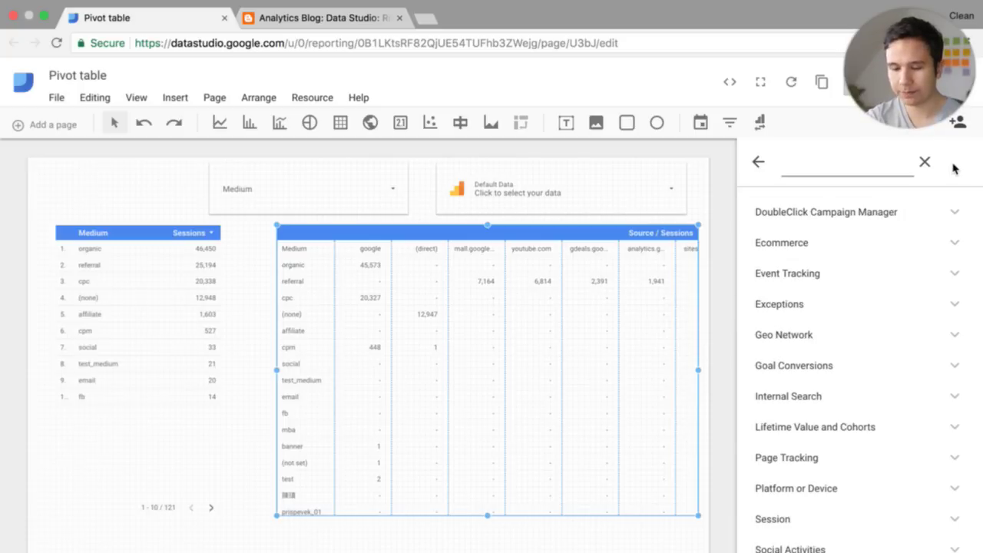
pyautogui.write('country')
pyautogui.click(820, 266)
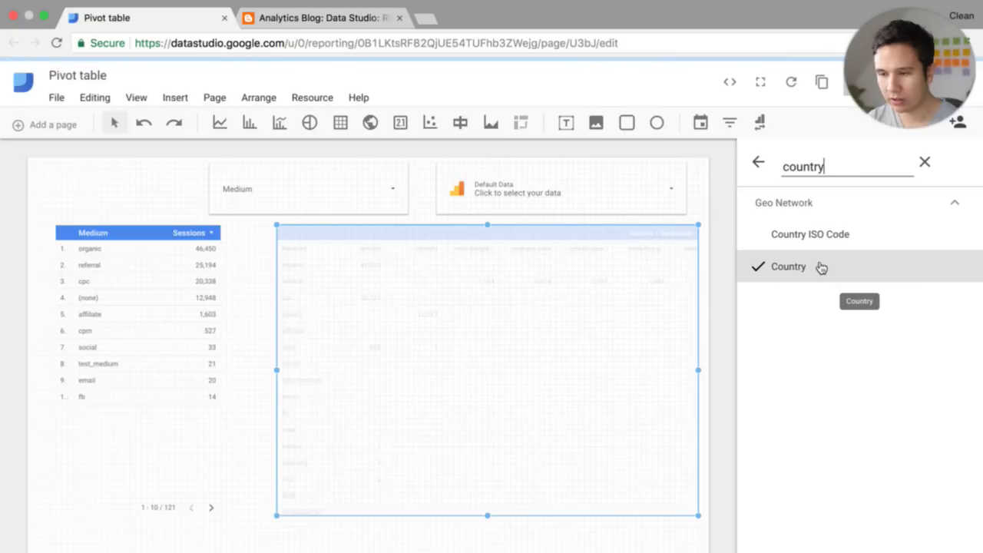
pyautogui.click(757, 166)
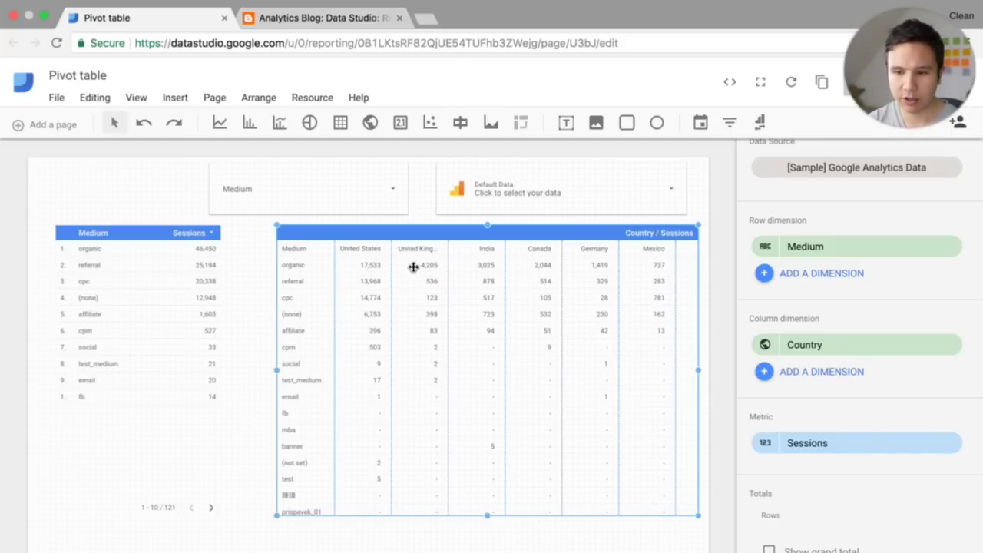
# Switch to view mode and scroll down to the Medium-by-country pivot table
pyautogui.click(891, 81)
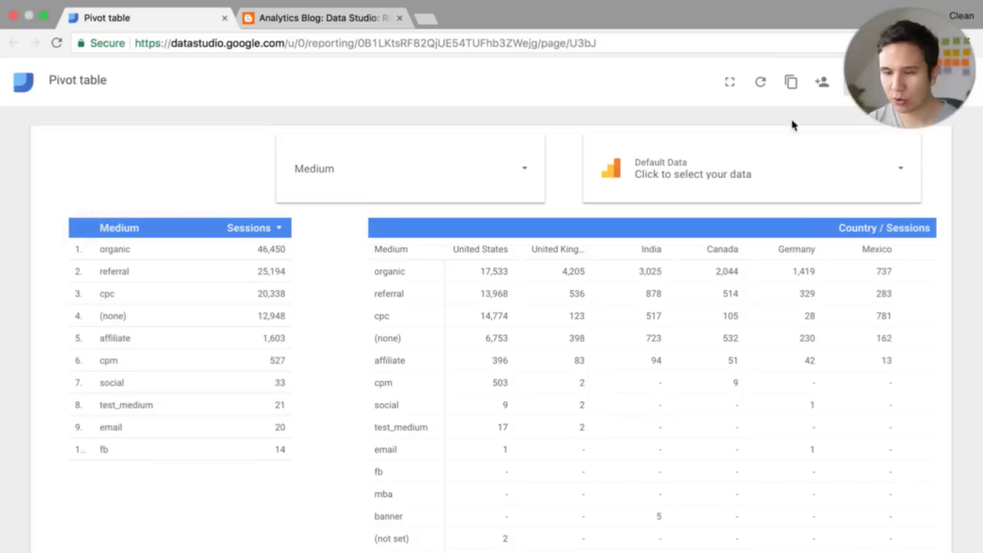
pyautogui.scroll(-2, 355, 292)
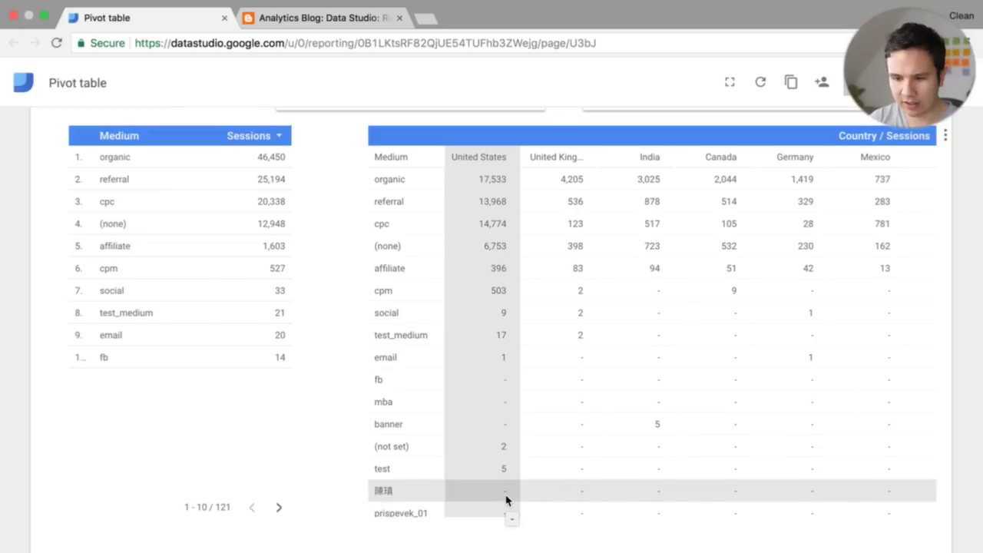
pyautogui.scroll(-1, 507, 501)
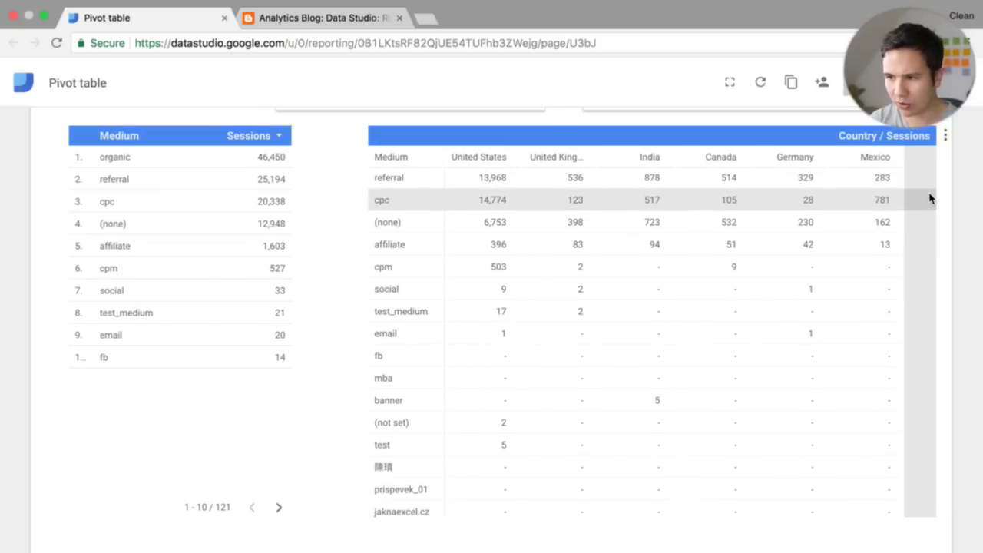
pyautogui.scroll(1, 930, 193)
pyautogui.moveTo(930, 195)
pyautogui.mouseDown()
pyautogui.moveTo(939, 369)
pyautogui.moveTo(909, 434)
pyautogui.moveTo(913, 461)
pyautogui.moveTo(935, 185)
pyautogui.mouseUp()
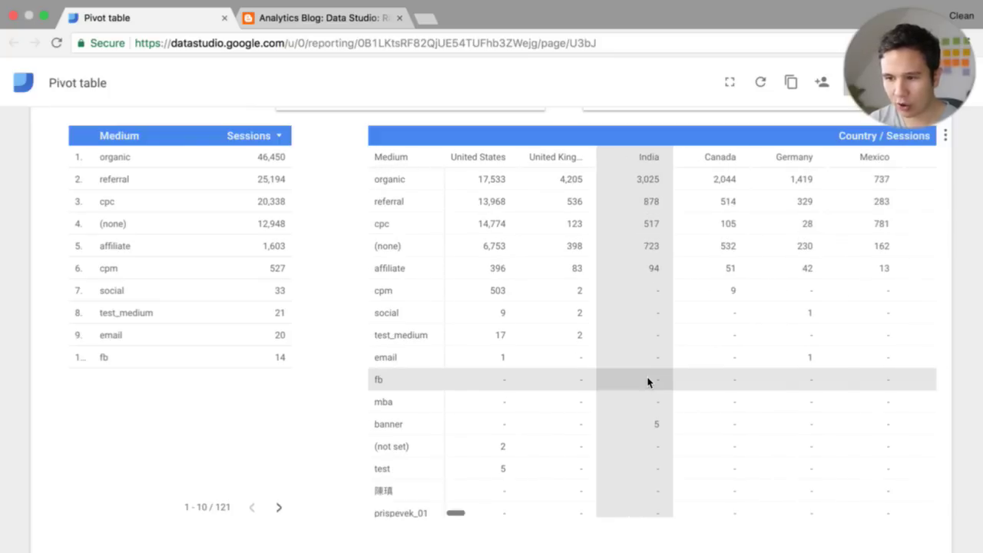
pyautogui.hscroll(10, 650, 378)
pyautogui.hscroll(15, 647, 382)
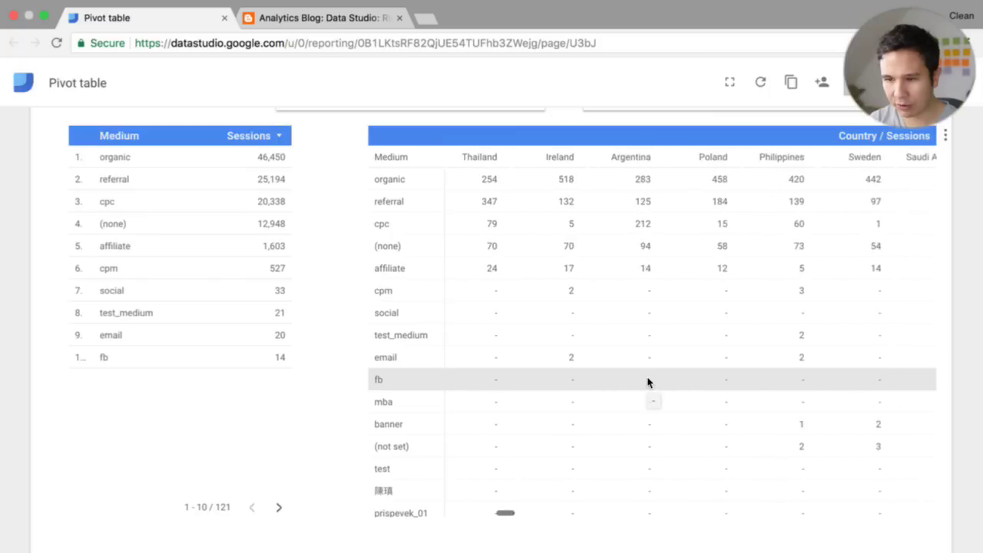
pyautogui.scroll(-5, 647, 382)
pyautogui.hscroll(5, 648, 381)
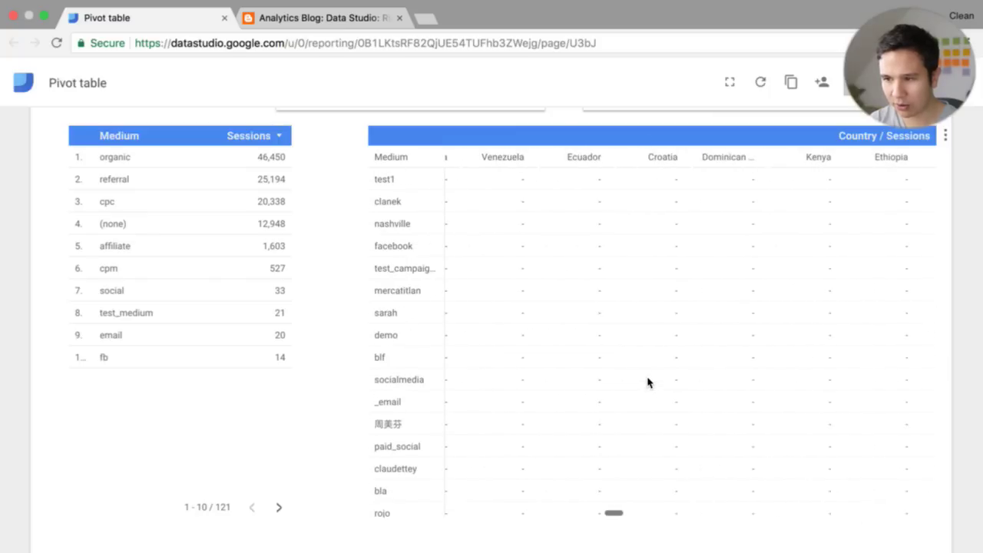
pyautogui.scroll(5, 647, 382)
pyautogui.hscroll(5, 648, 382)
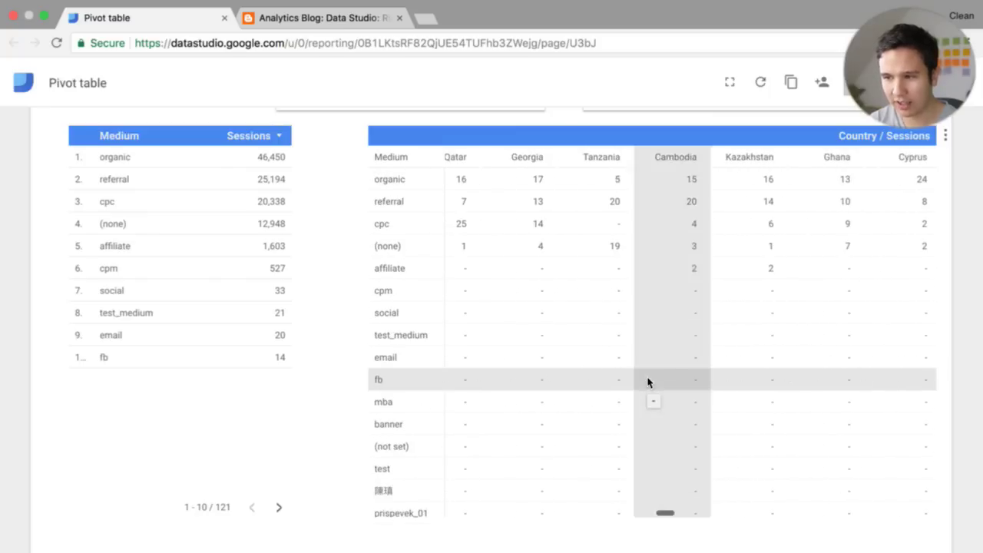
pyautogui.hscroll(-8, 647, 382)
pyautogui.hscroll(-10, 647, 381)
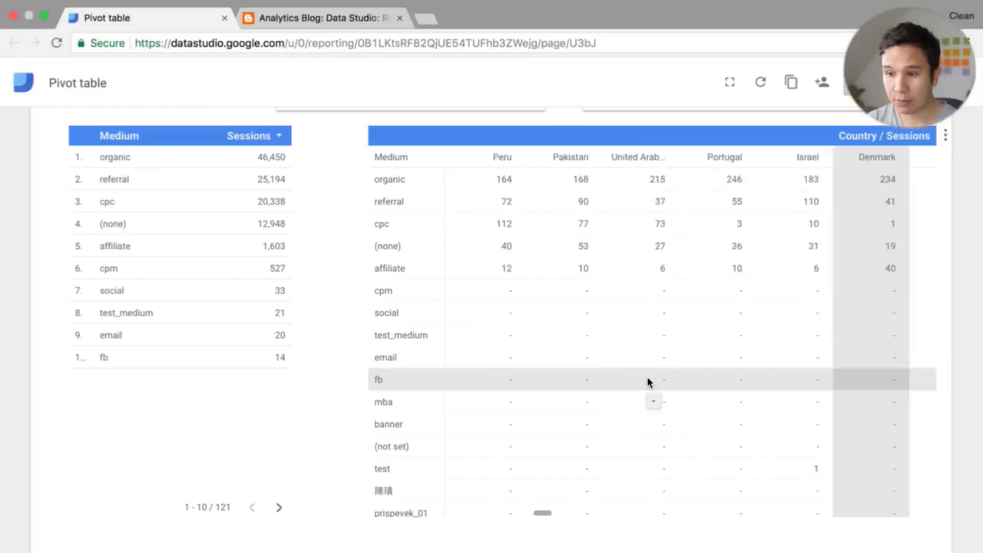
pyautogui.hscroll(2, 648, 382)
pyautogui.hscroll(8, 648, 381)
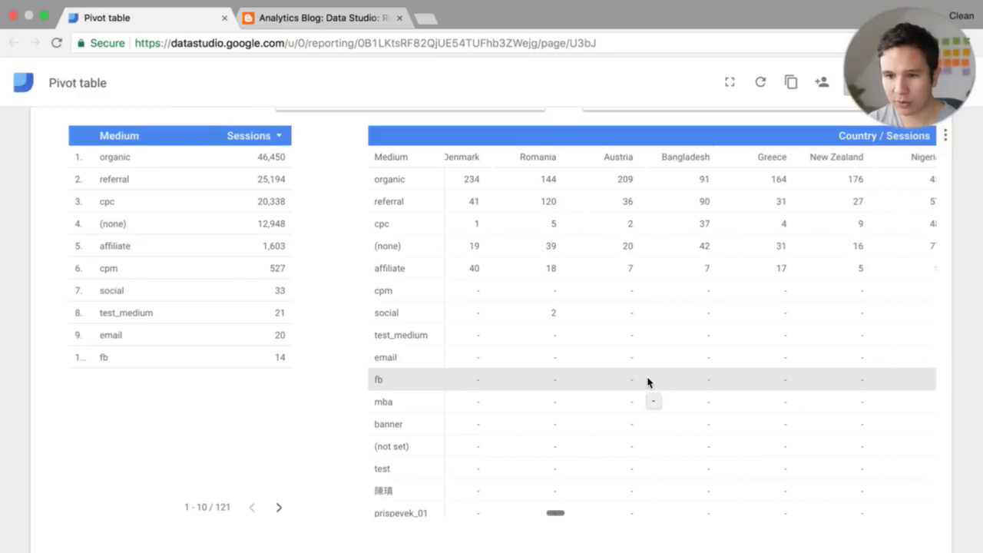
pyautogui.hscroll(2, 647, 382)
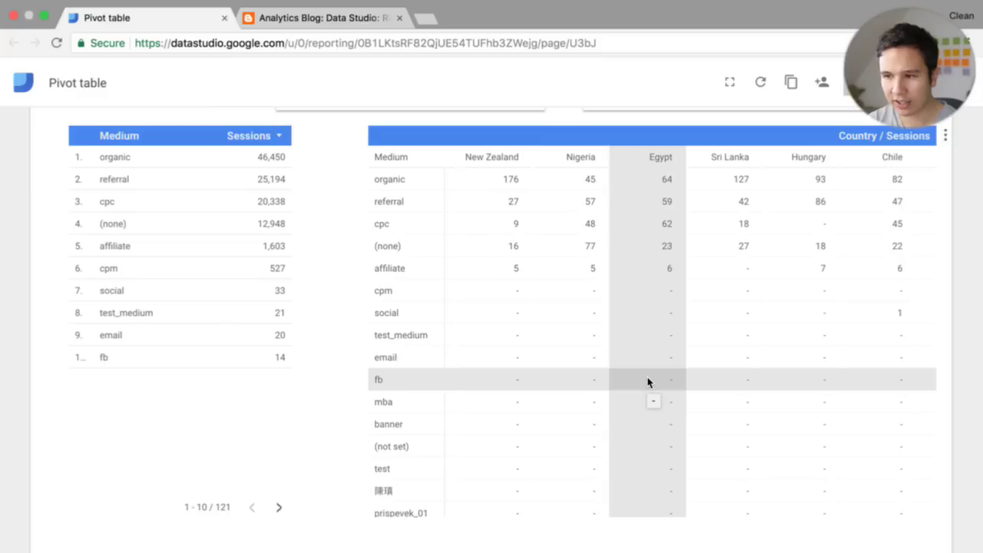
pyautogui.hscroll(15, 537, 222)
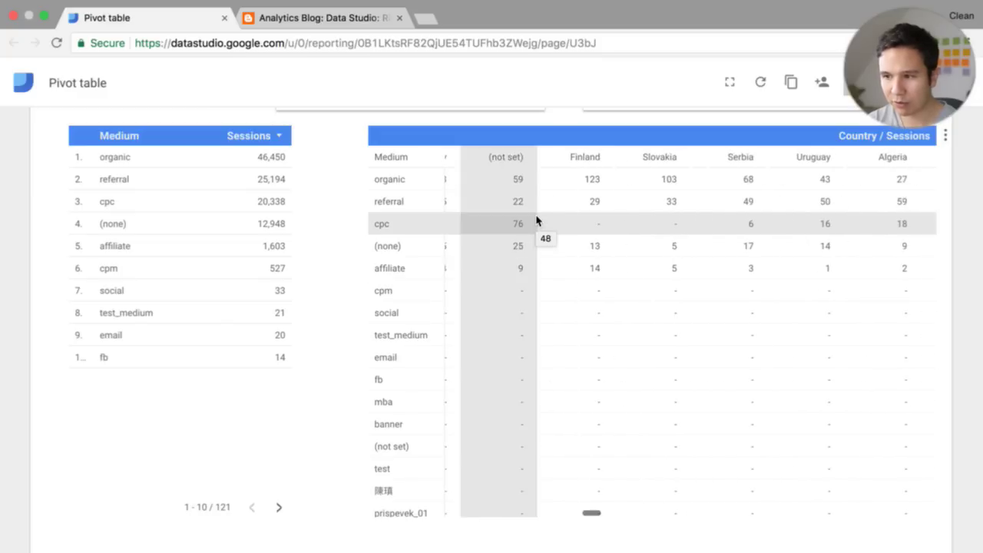
pyautogui.hscroll(8, 536, 224)
pyautogui.hscroll(-3, 536, 224)
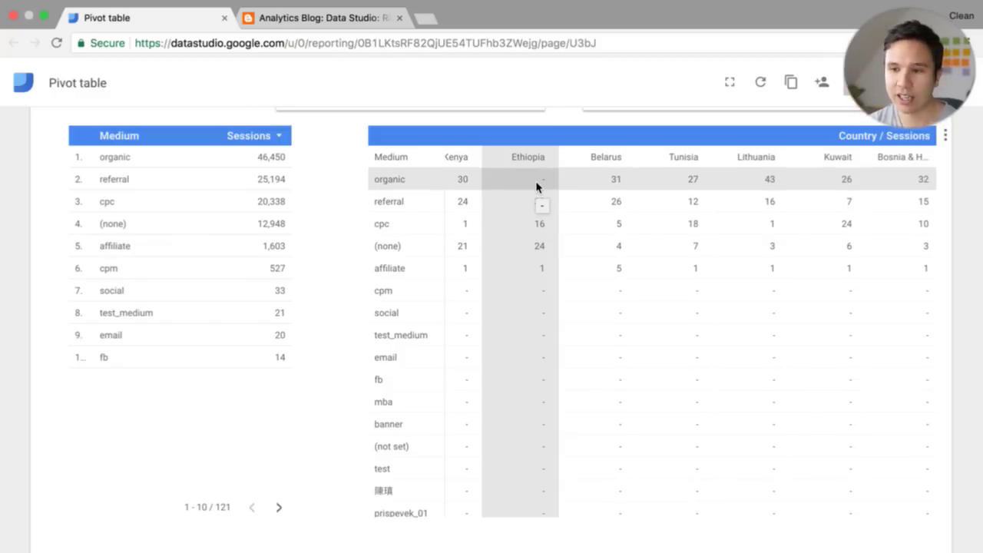
pyautogui.hscroll(10, 691, 268)
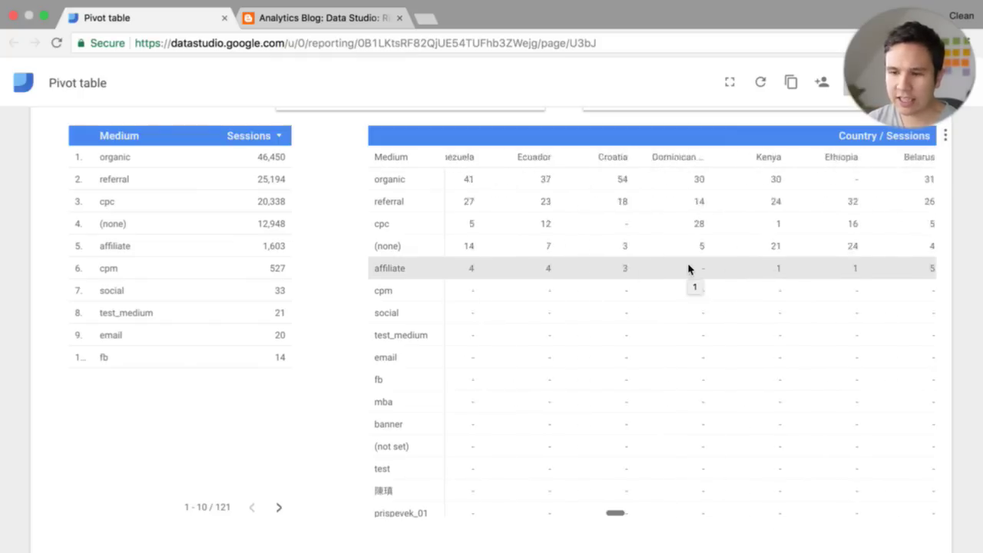
pyautogui.hscroll(-10, 689, 268)
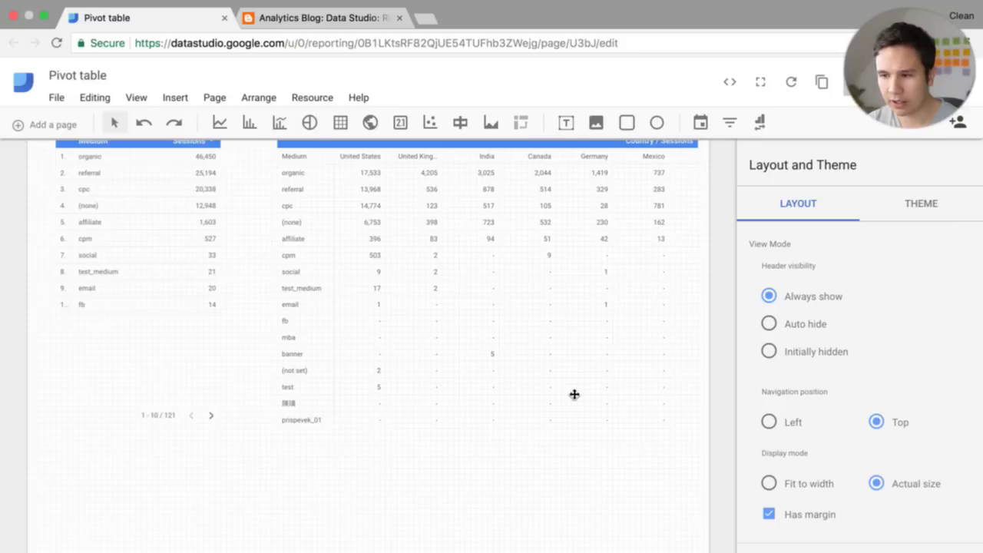
# Add Source beneath Medium as a second row dimension of the pivot table
pyautogui.scroll(-5, 848, 388)
pyautogui.scroll(5, 848, 389)
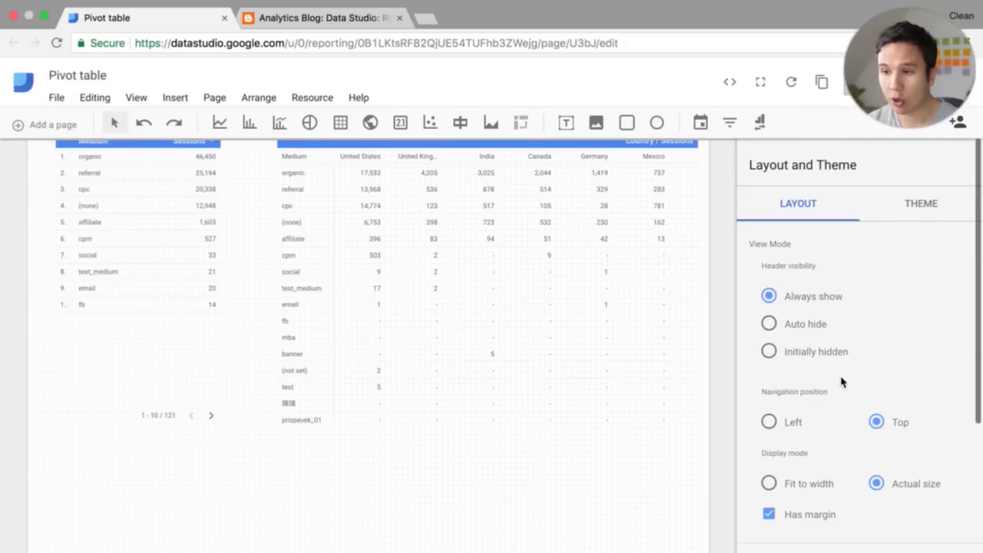
pyautogui.click(585, 207)
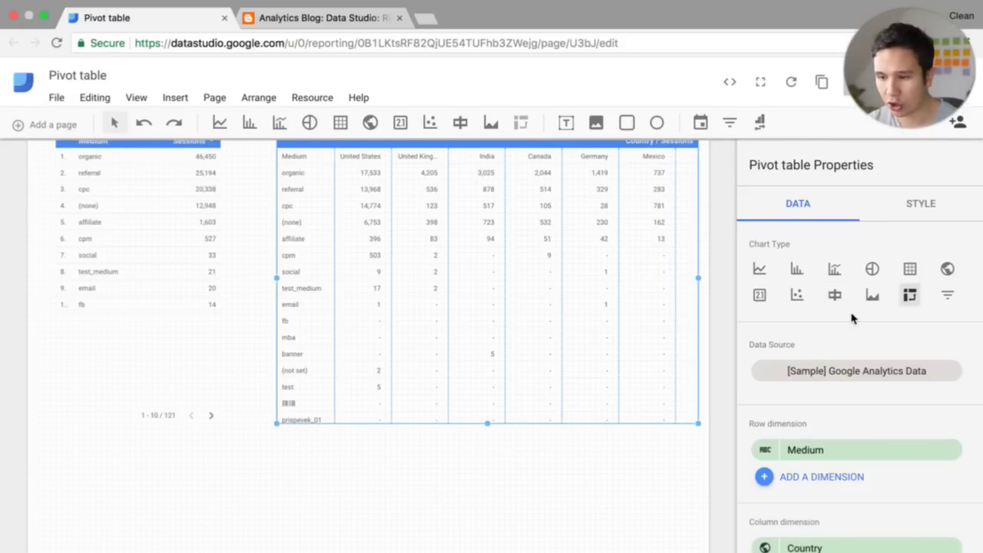
pyautogui.scroll(-3, 851, 318)
pyautogui.scroll(1, 809, 230)
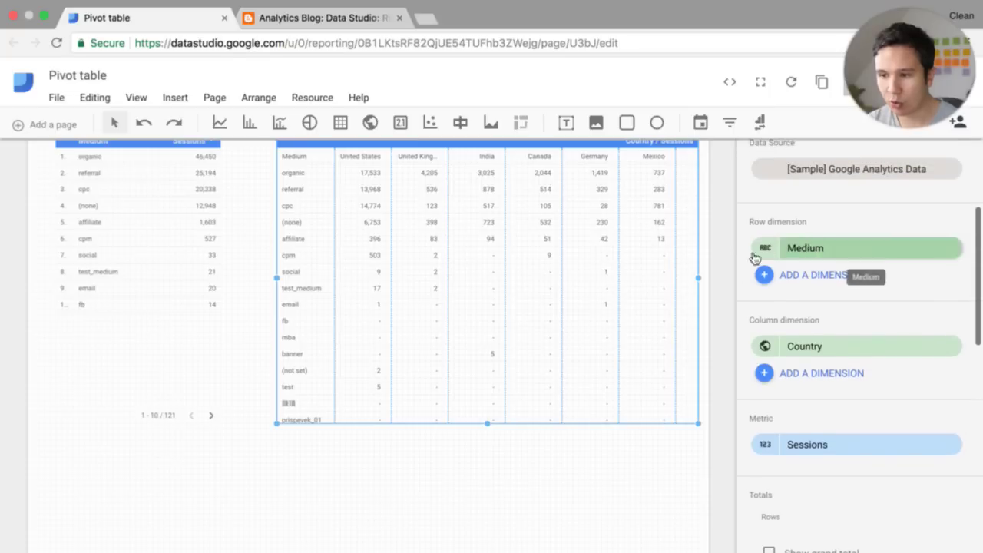
pyautogui.click(764, 277)
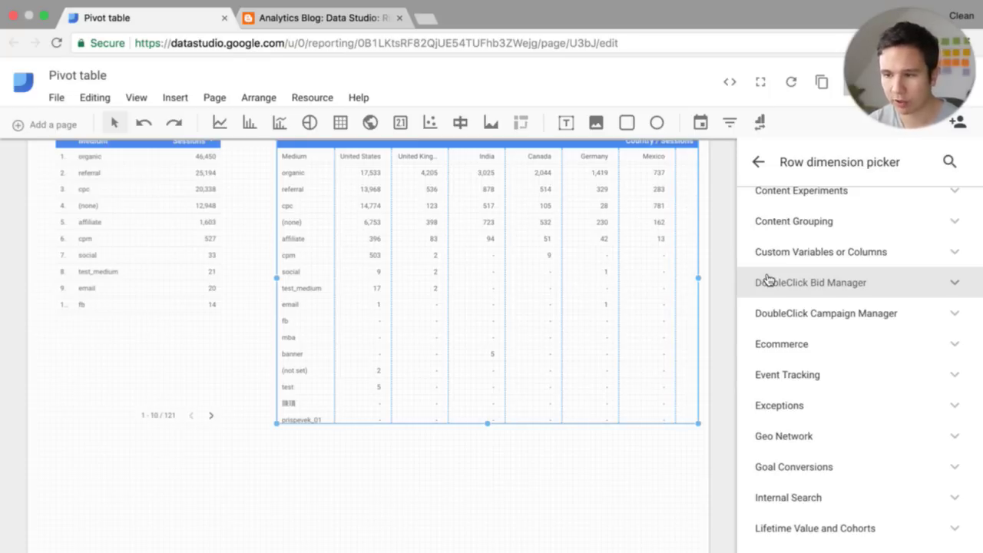
pyautogui.scroll(-4, 766, 280)
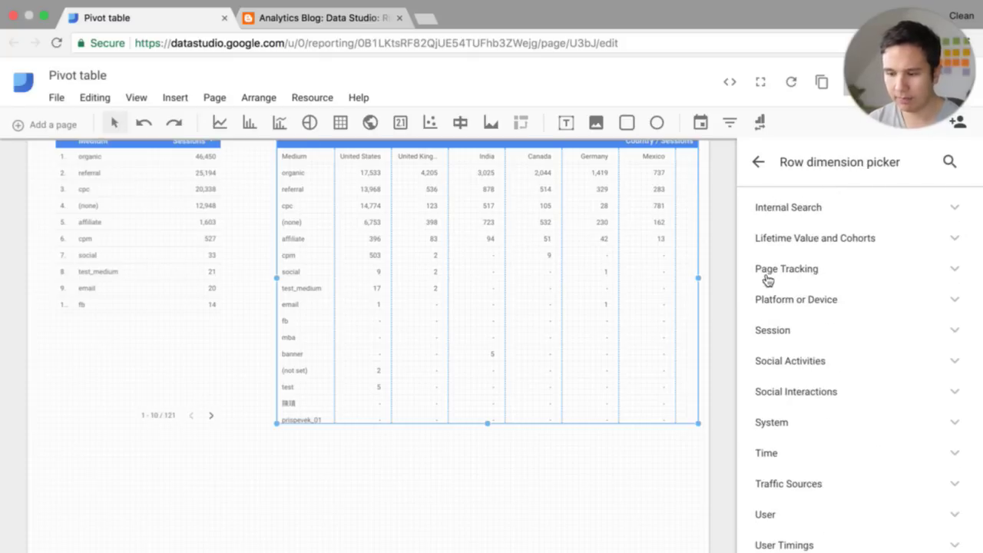
pyautogui.scroll(2, 767, 280)
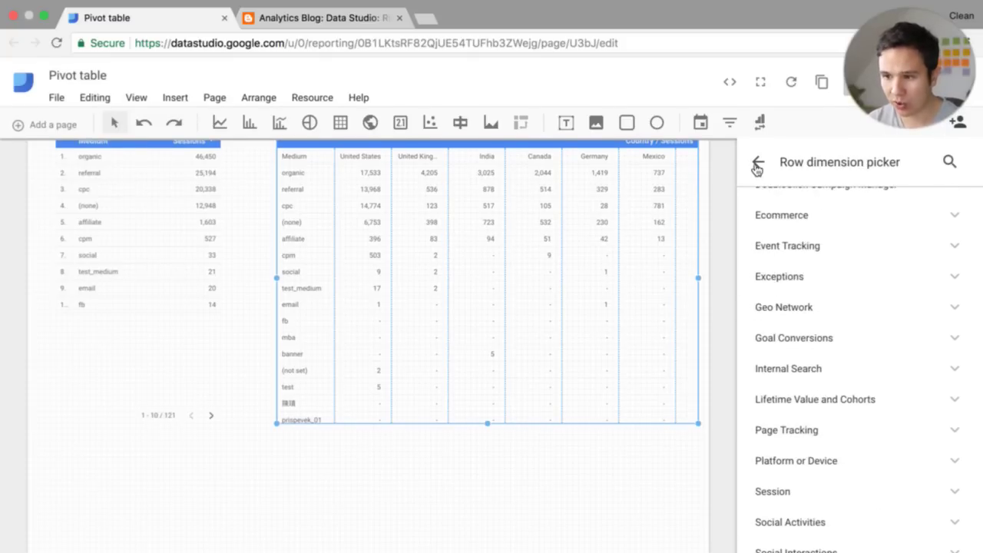
pyautogui.click(952, 163)
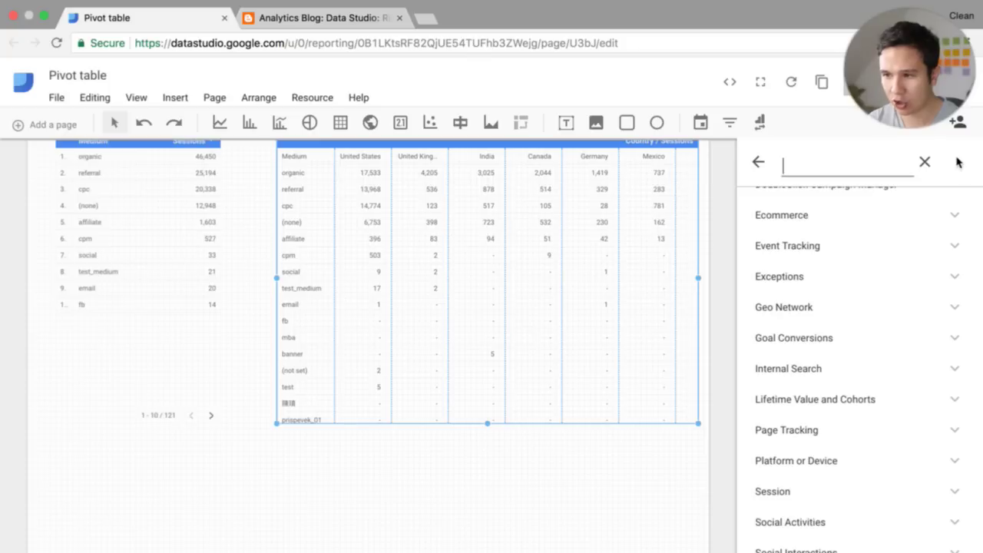
pyautogui.write('source')
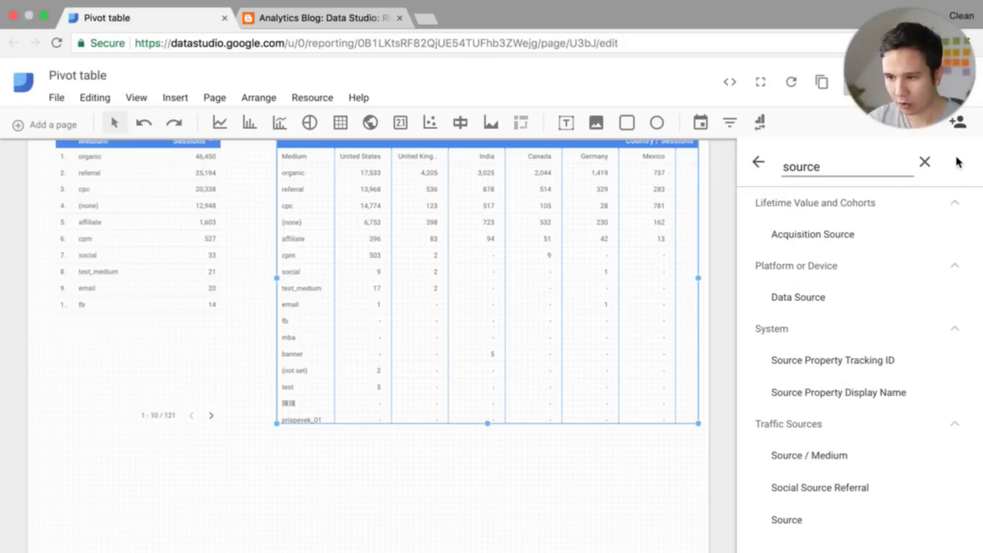
pyautogui.click(793, 520)
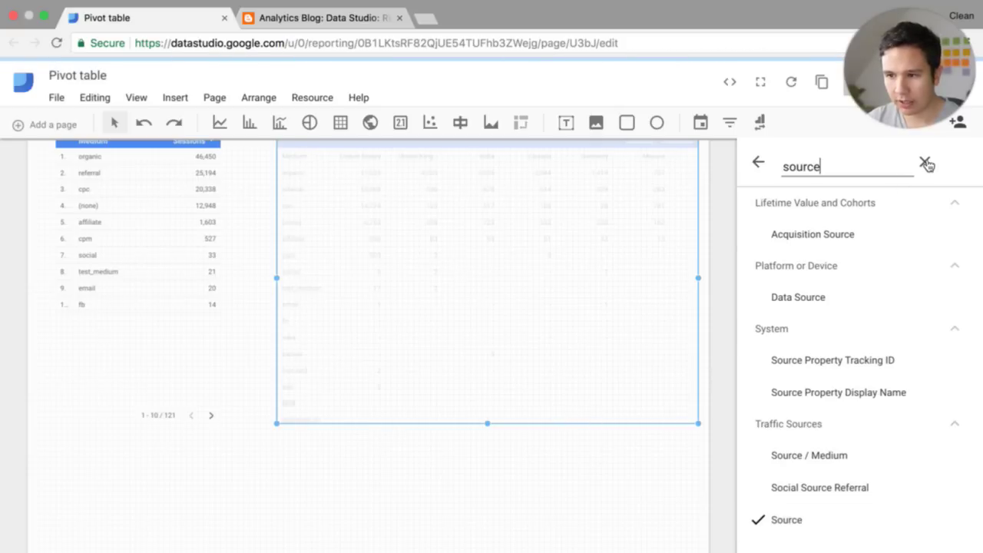
pyautogui.press('Escape')
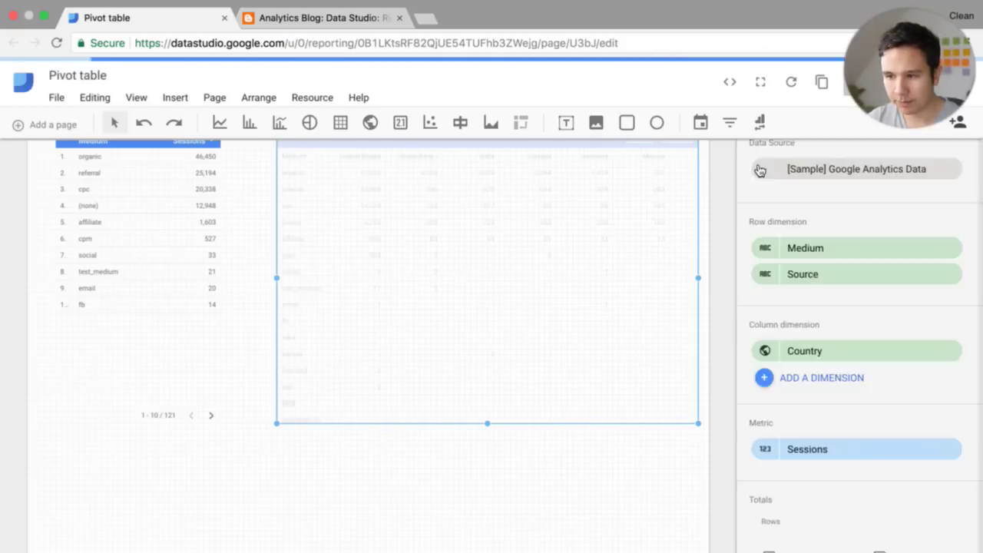
pyautogui.scroll(2, 727, 229)
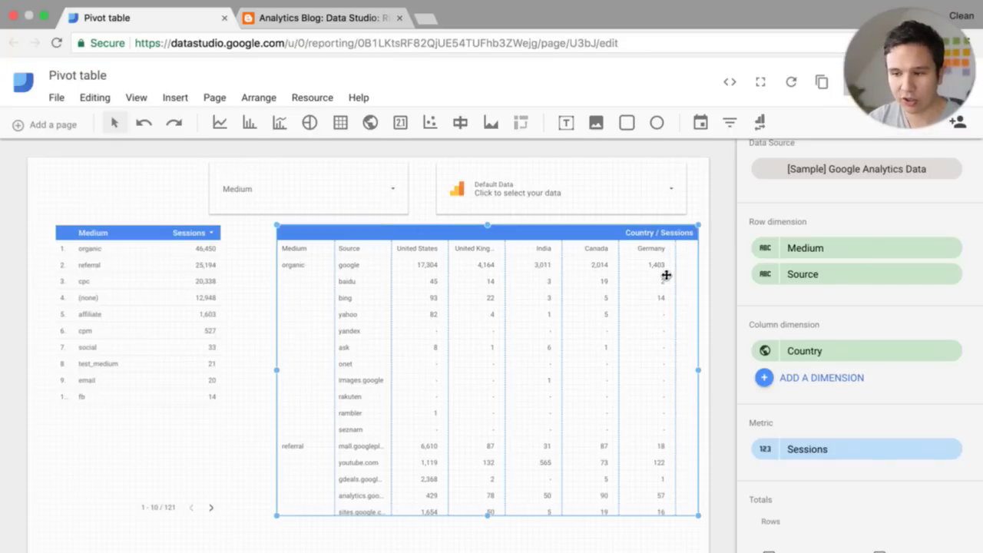
# Add City after Country as a second column dimension of the pivot table
pyautogui.click(765, 378)
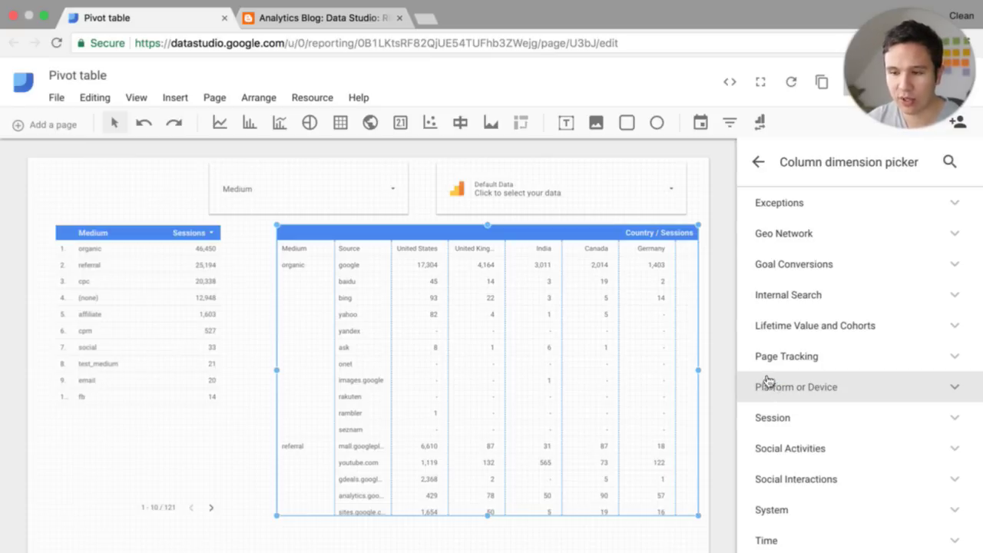
pyautogui.click(951, 163)
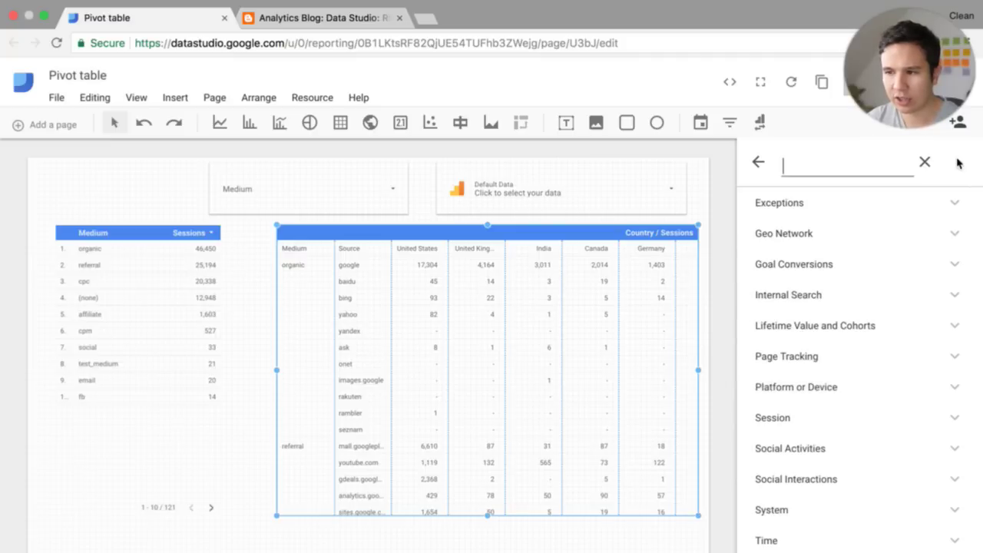
pyautogui.write('city')
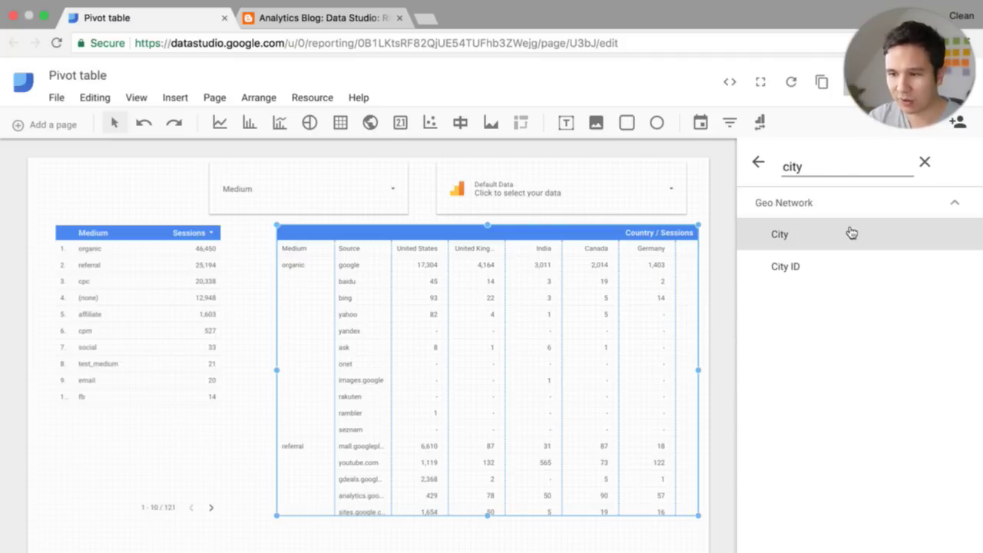
pyautogui.click(822, 244)
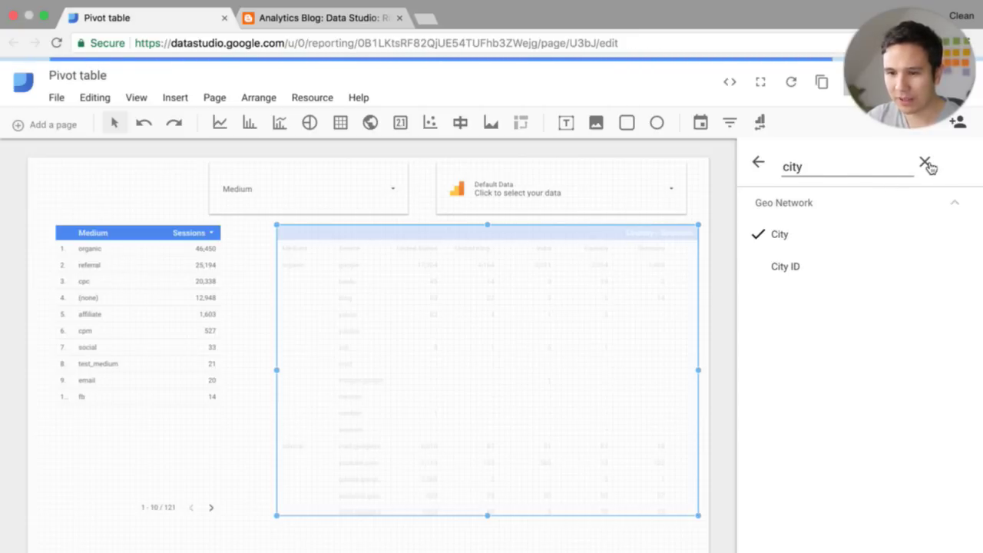
pyautogui.click(758, 166)
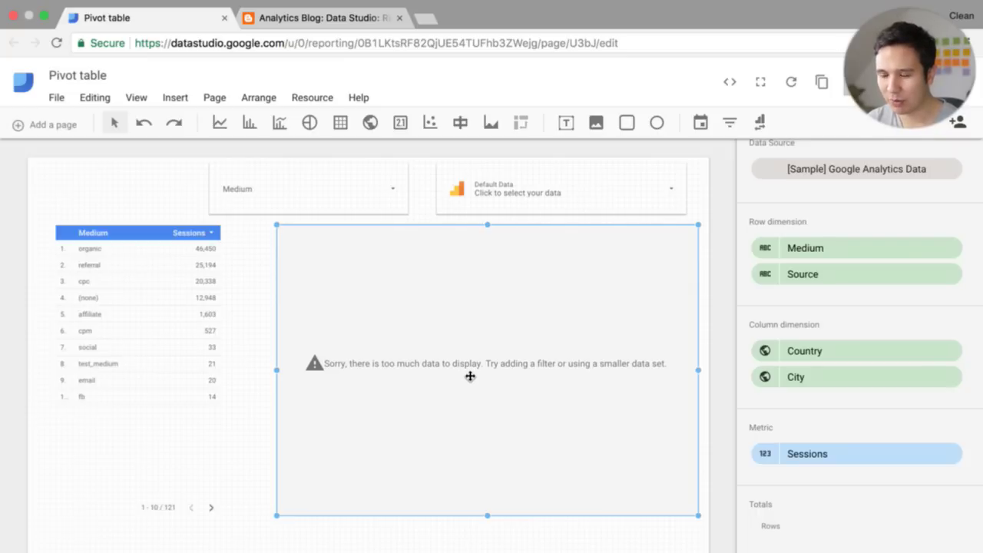
# Remove the City column dimension and add Continent in its place
pyautogui.click(951, 377)
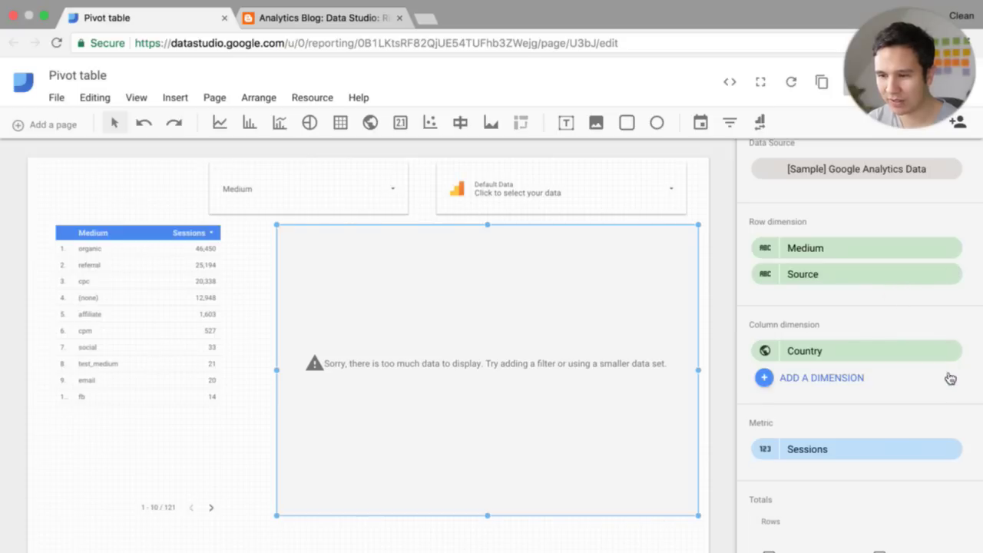
pyautogui.click(816, 383)
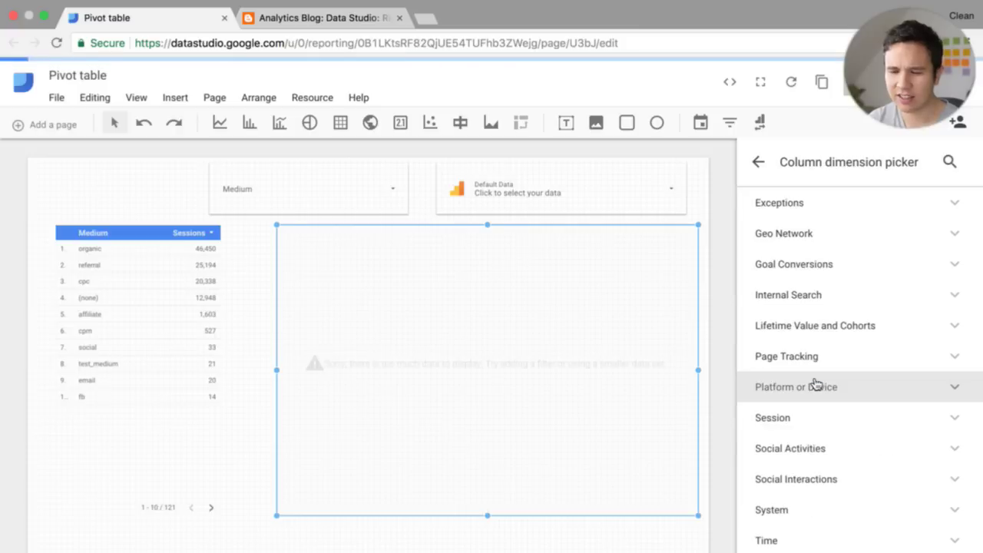
pyautogui.click(950, 162)
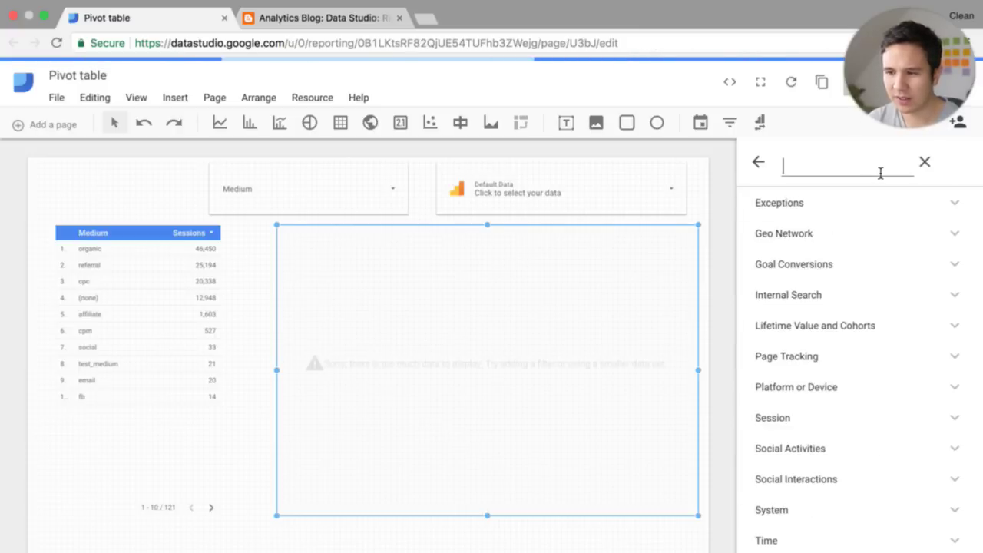
pyautogui.write('states')
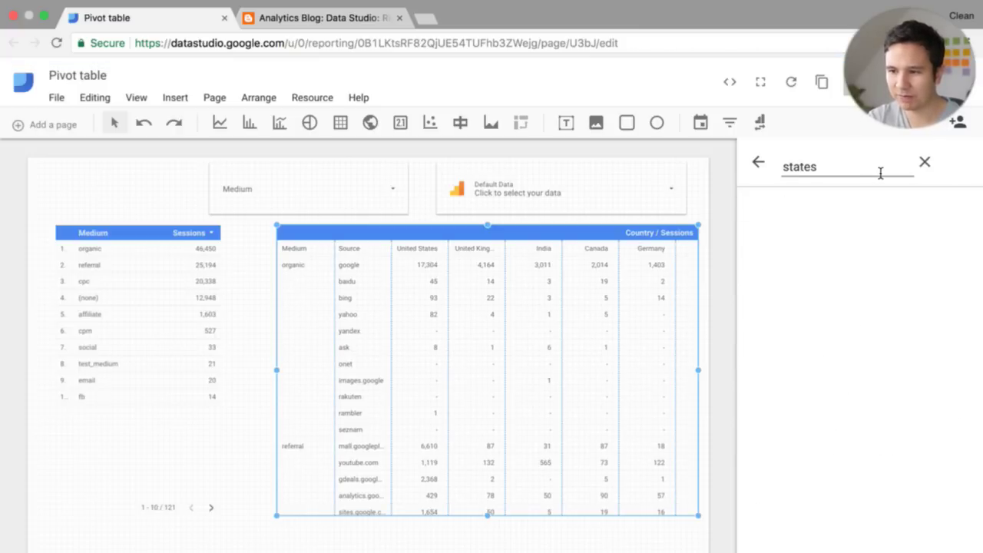
pyautogui.press('BackSpace')
pyautogui.press('BackSpace')
pyautogui.press('BackSpace')
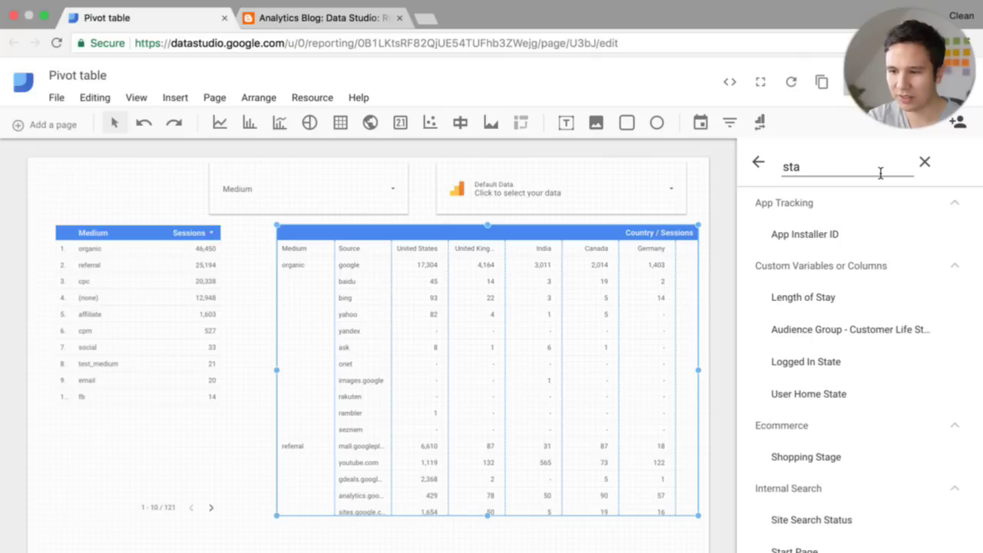
pyautogui.press('BackSpace')
pyautogui.press('BackSpace')
pyautogui.press('BackSpace')
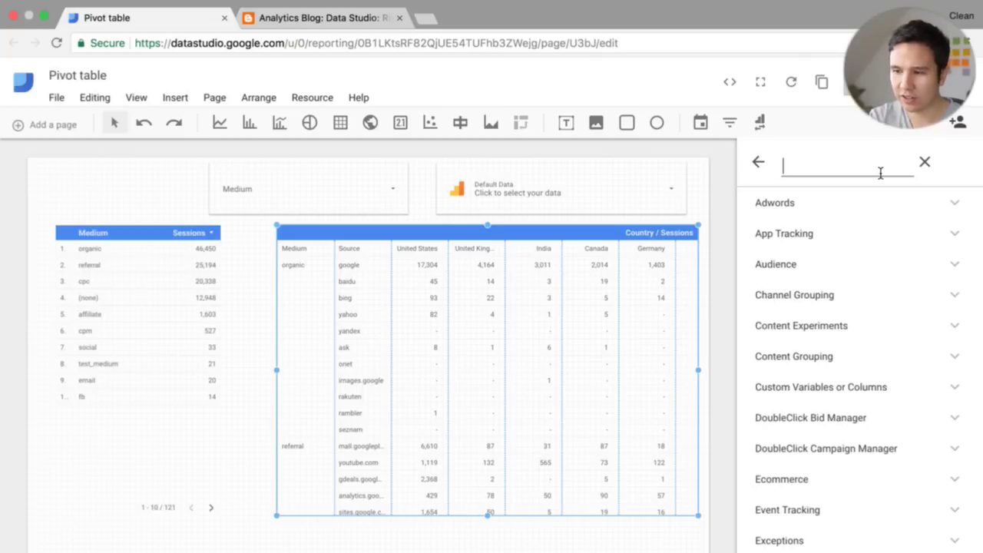
pyautogui.write('conti')
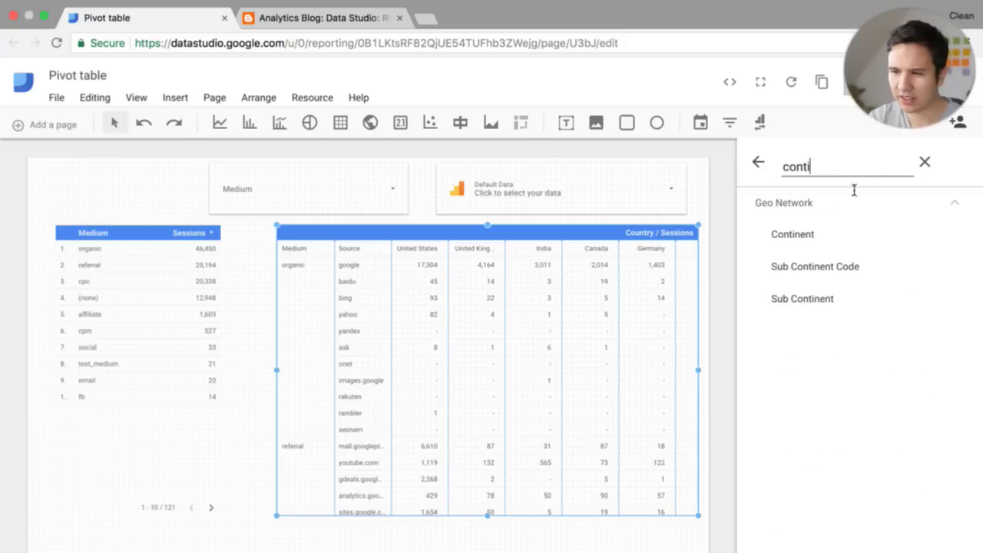
pyautogui.click(811, 234)
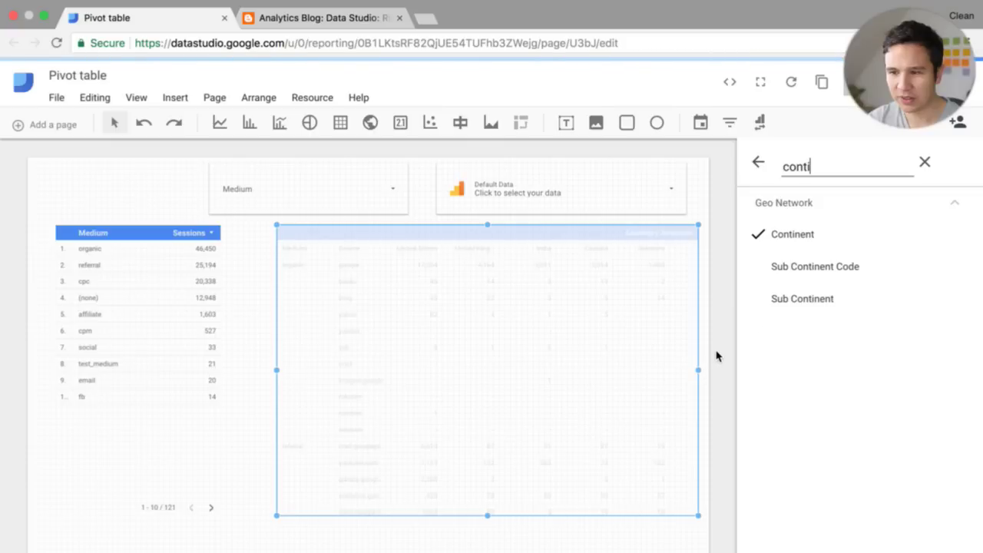
pyautogui.click(925, 167)
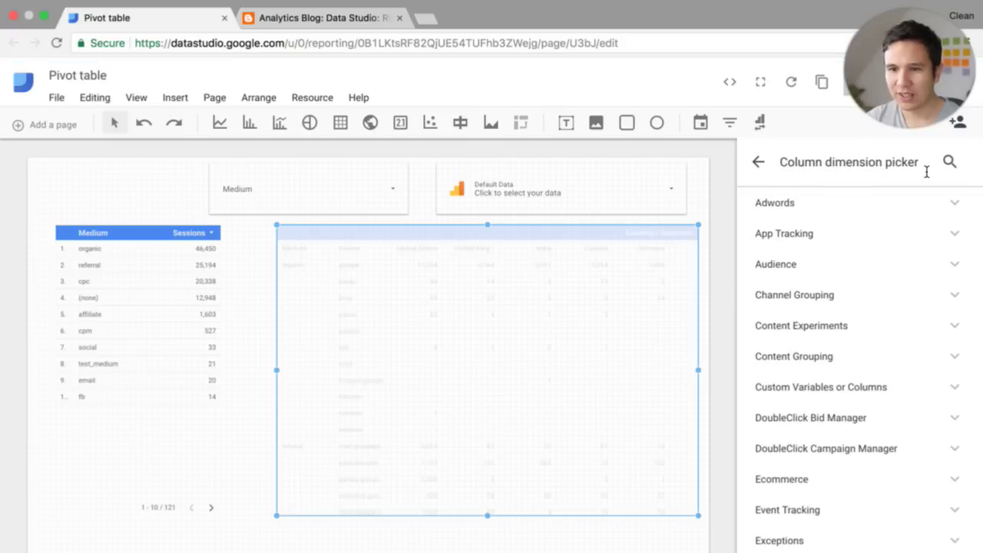
pyautogui.click(760, 163)
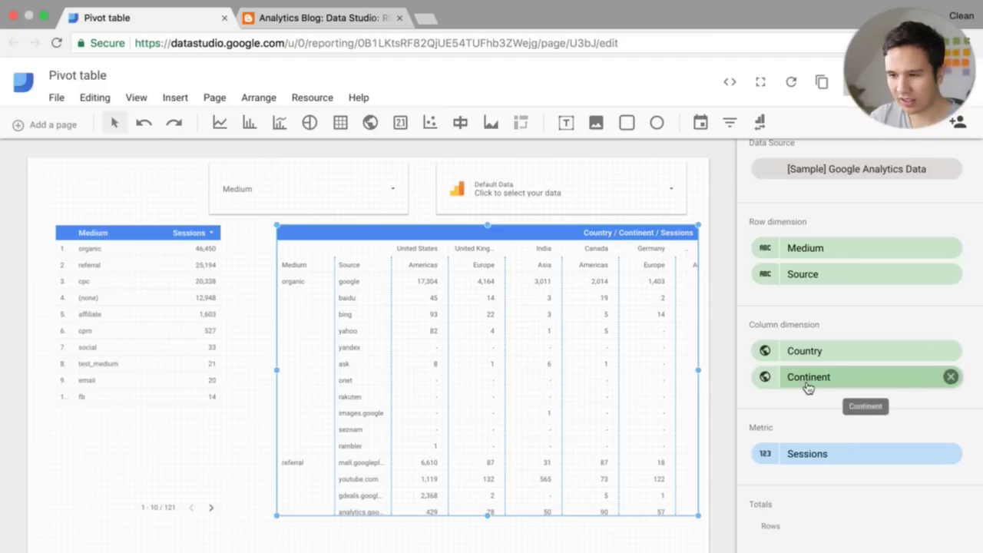
# Move Continent above Country so pivot columns group countries by continent
pyautogui.moveTo(808, 386); pyautogui.dragTo(720, 386)
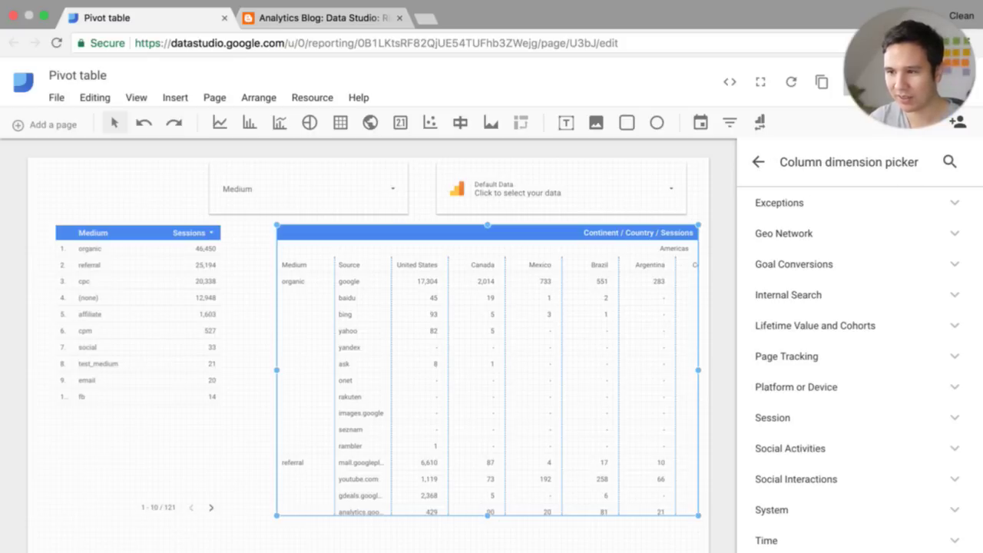
# Switch to view mode and scroll across the pivot table's continent and country columns
pyautogui.click(872, 82)
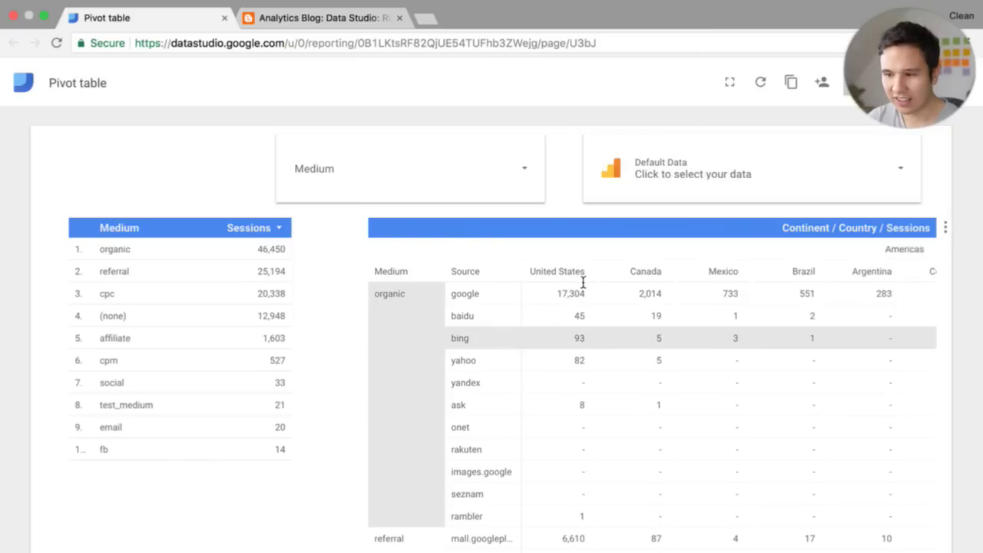
pyautogui.hscroll(3, 583, 282)
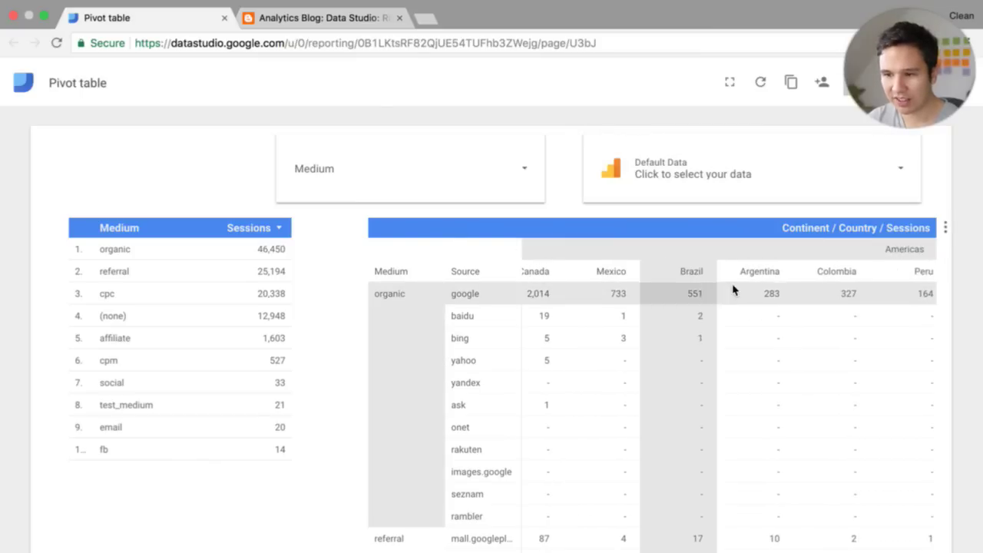
pyautogui.hscroll(10, 617, 300)
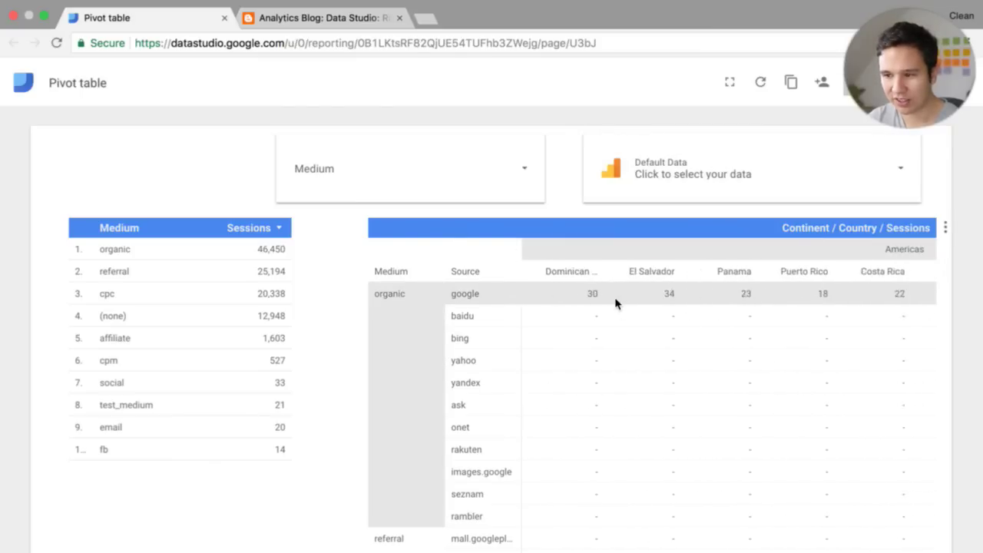
pyautogui.hscroll(15, 615, 303)
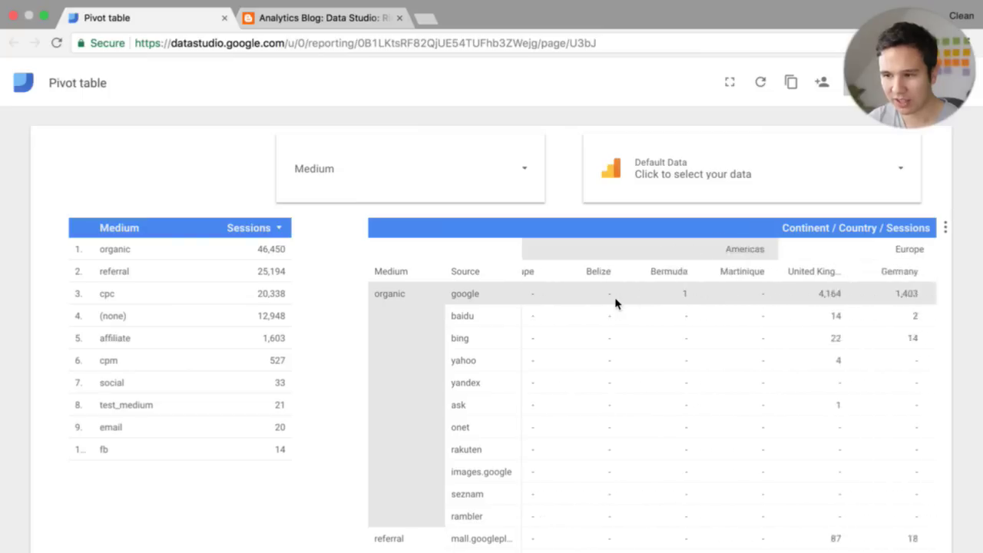
pyautogui.hscroll(10, 615, 304)
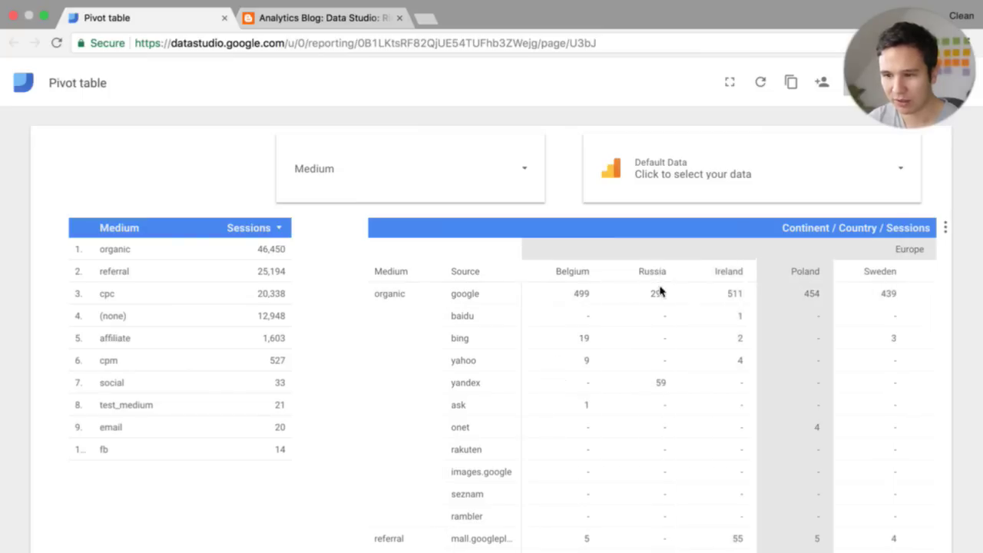
pyautogui.hscroll(-6, 547, 302)
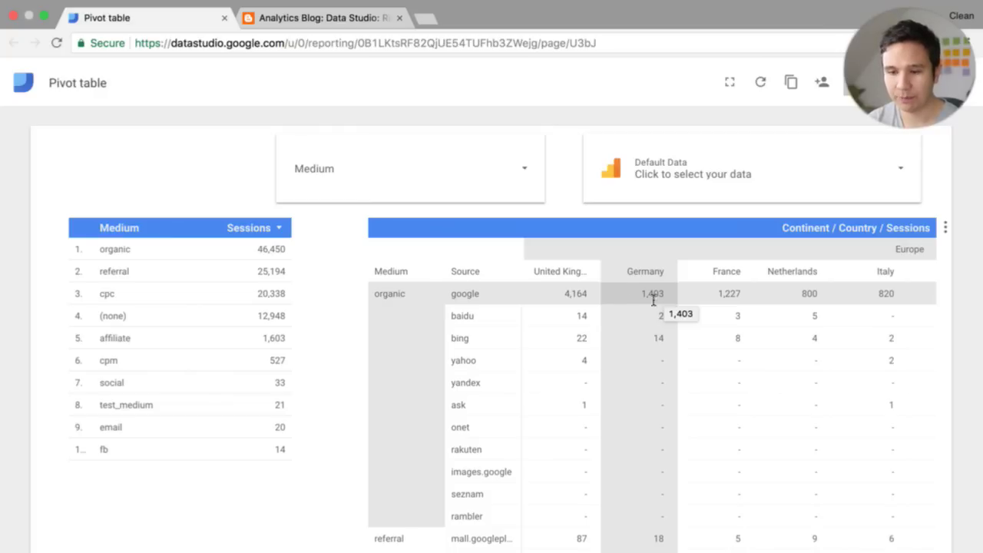
pyautogui.hscroll(10, 619, 294)
pyautogui.hscroll(-10, 619, 296)
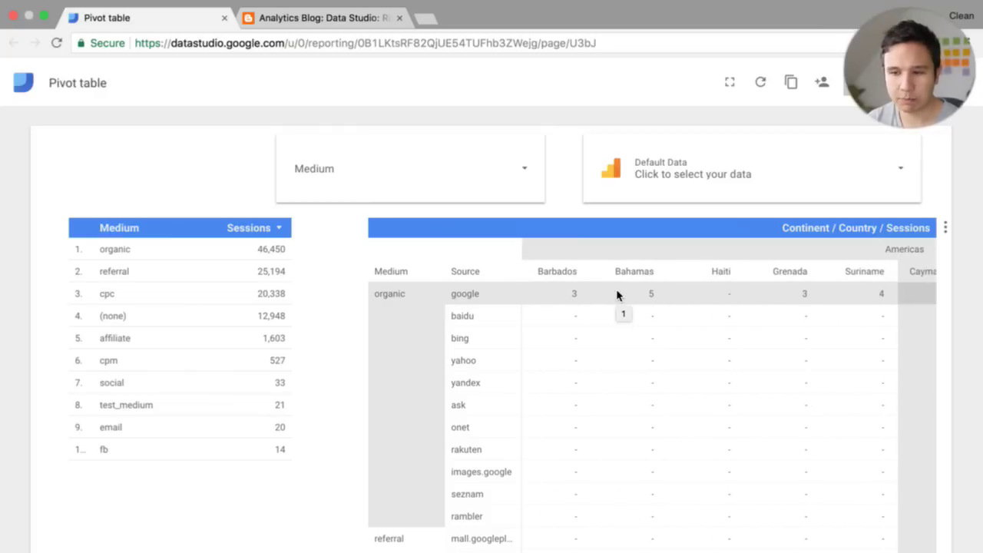
pyautogui.hscroll(-5, 616, 295)
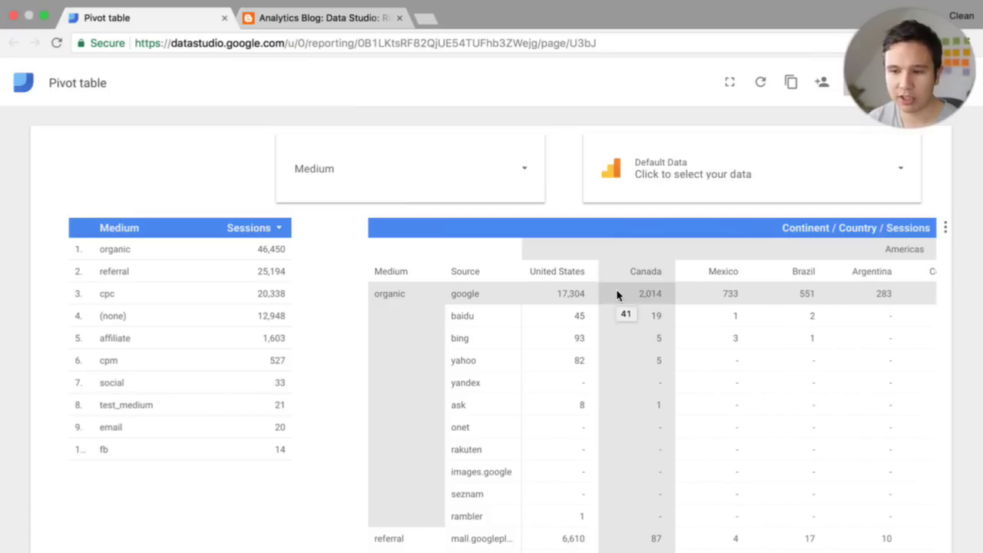
# Set the Medium filter to organic only, leaving 46,450 sessions in both tables
pyautogui.click(523, 173)
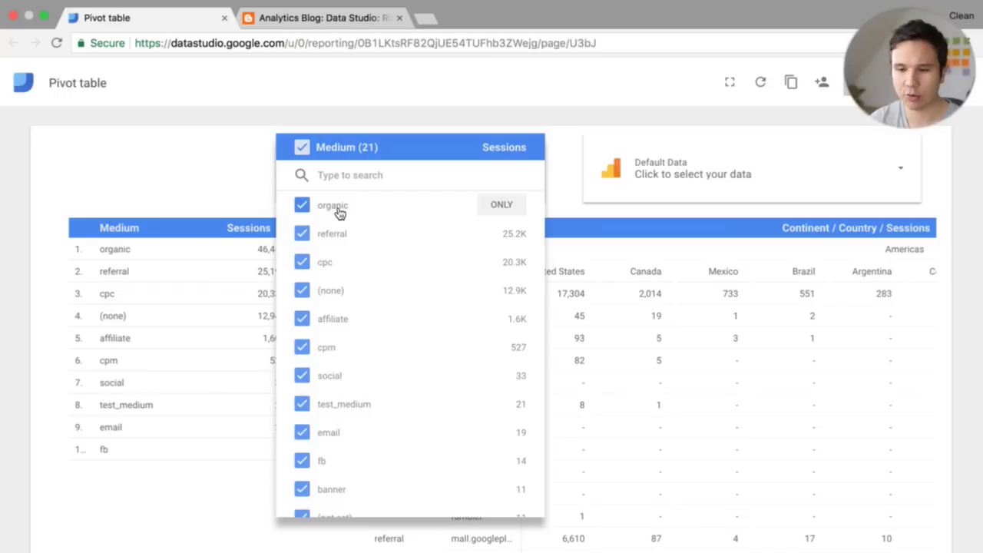
pyautogui.scroll(-2, 339, 209)
pyautogui.scroll(1, 339, 212)
pyautogui.click(485, 209)
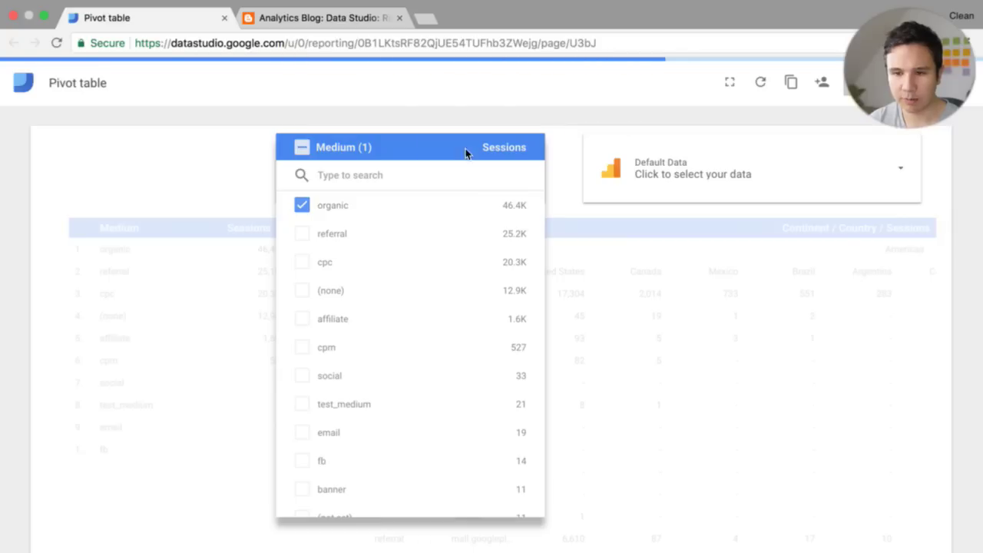
pyautogui.click(186, 182)
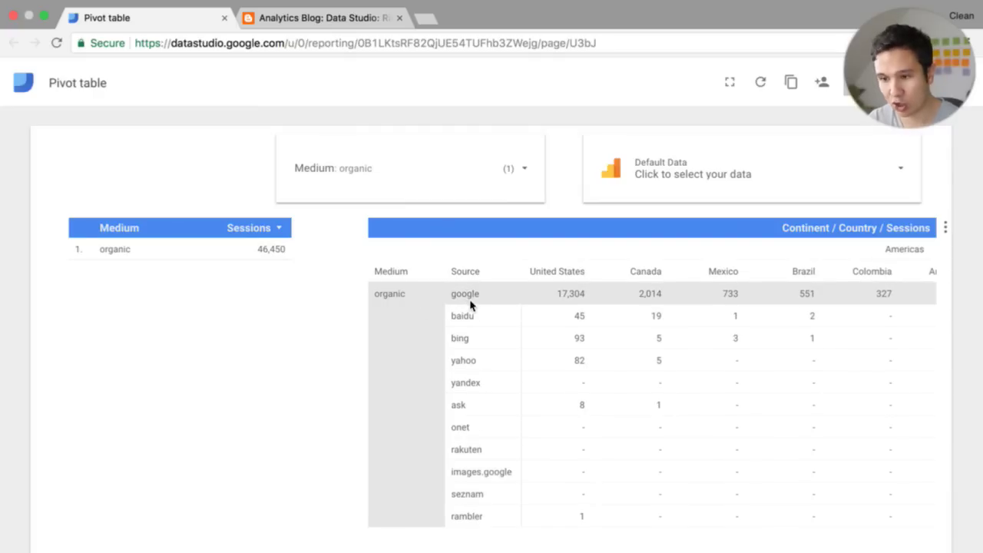
# Scroll across the organic-only pivot's country columns, then return the report to edit mode
pyautogui.hscroll(15, 471, 305)
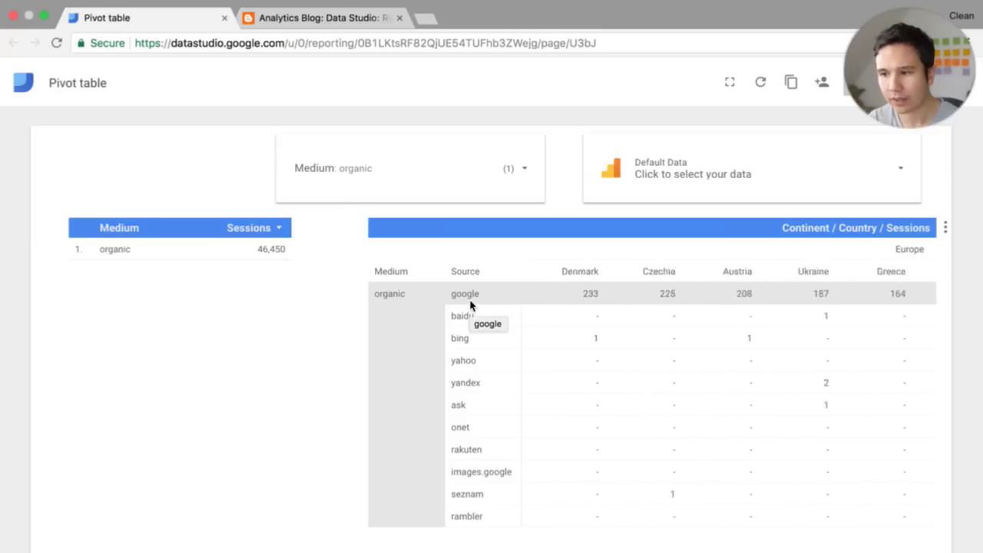
pyautogui.hscroll(5, 471, 305)
pyautogui.hscroll(-10, 605, 256)
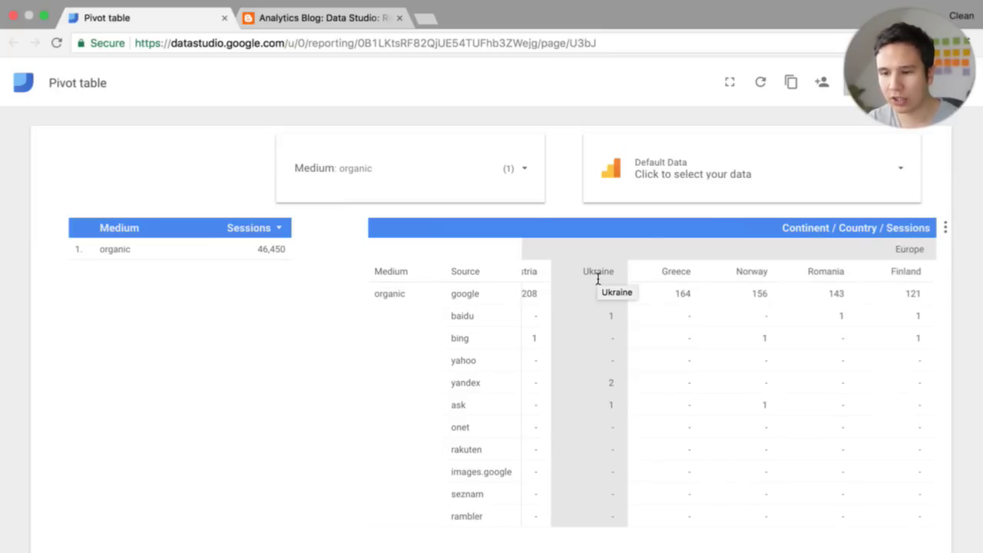
pyautogui.hscroll(-5, 597, 277)
pyautogui.hscroll(-10, 597, 279)
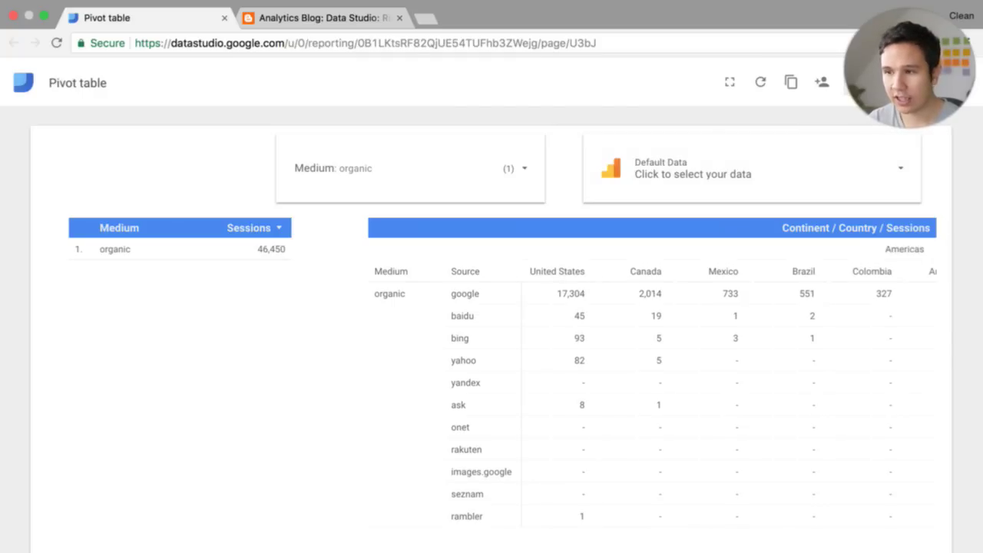
pyautogui.click(857, 83)
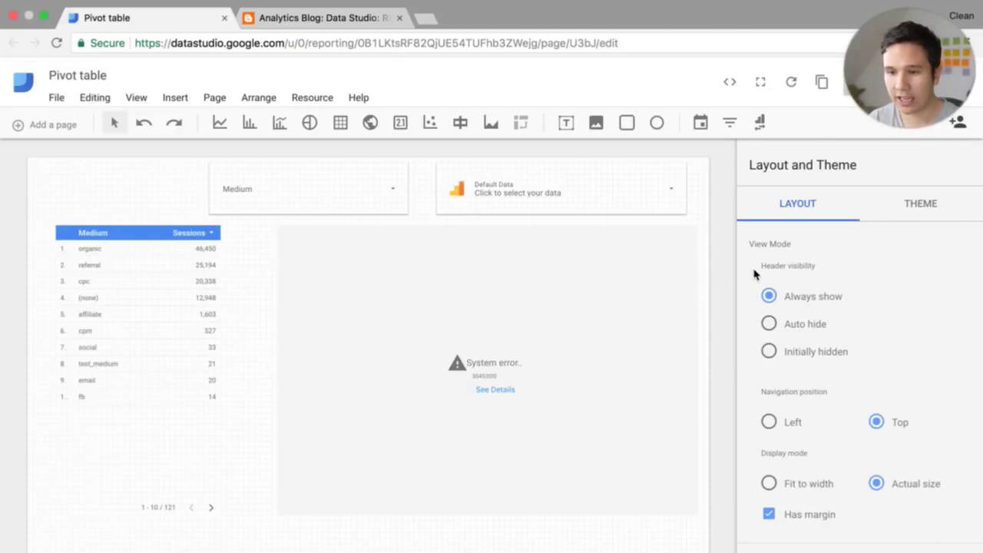
# Select the pivot table, view its internal server error details, and dismiss them
pyautogui.click(567, 292)
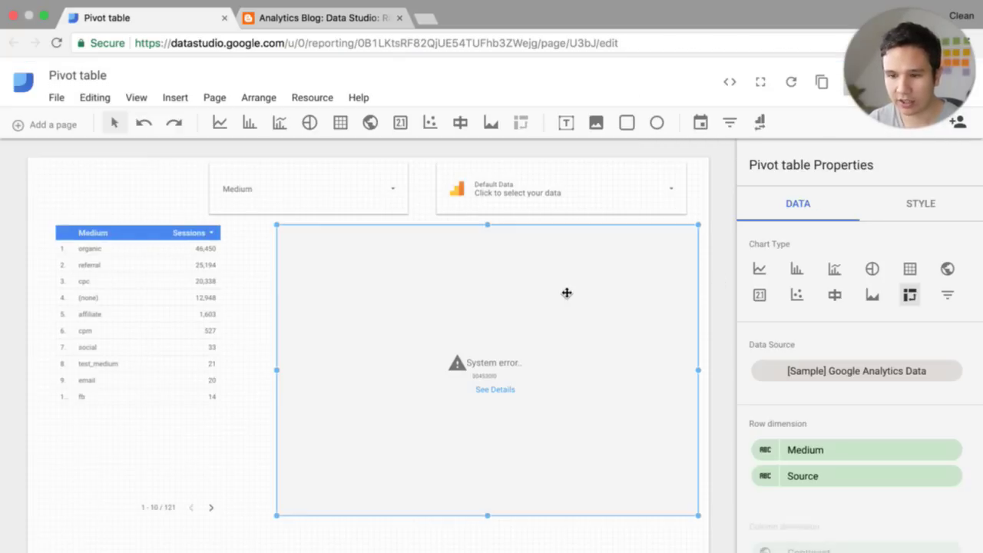
pyautogui.click(494, 390)
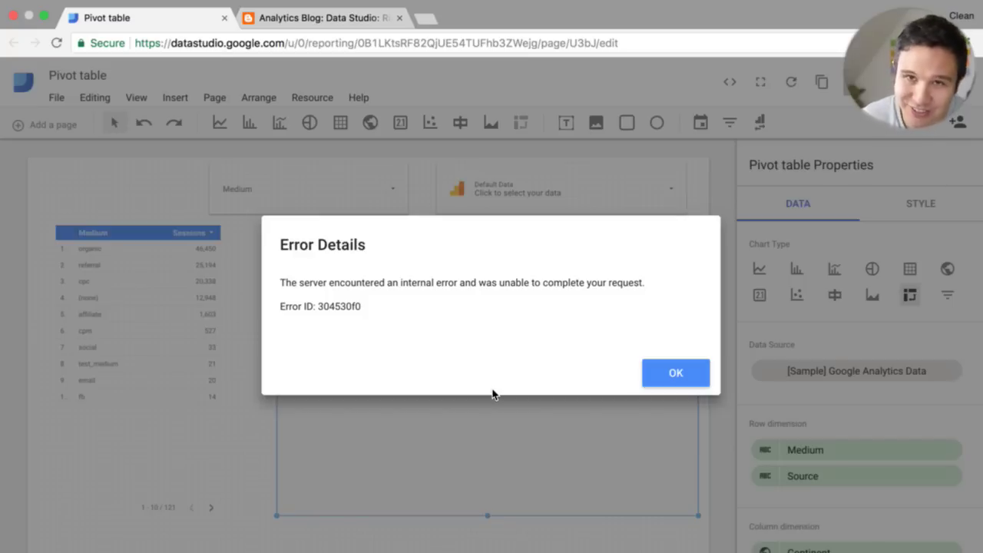
pyautogui.click(670, 375)
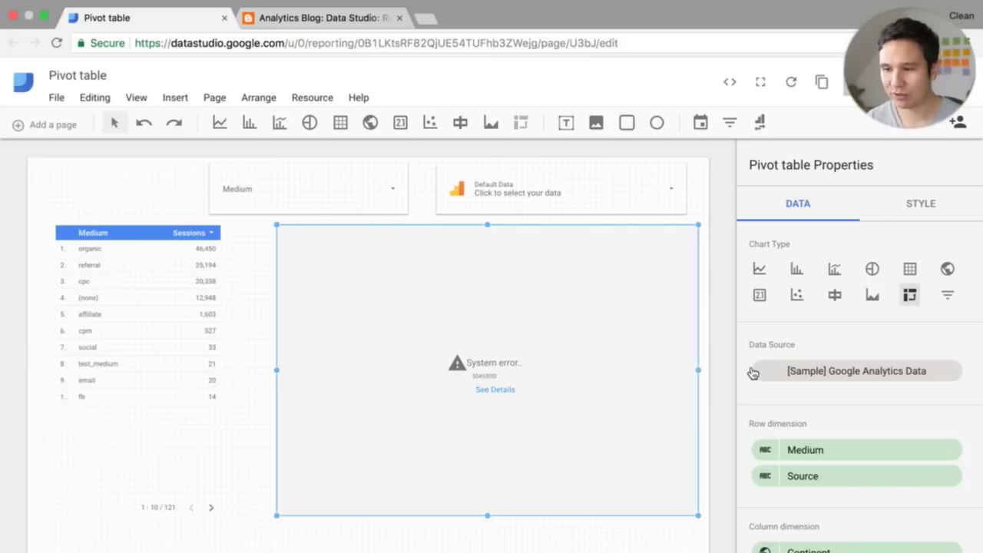
# Scroll the pivot's Data tab to review Medium/Source rows, Continent/Country columns and the Sessions metric
pyautogui.scroll(-3, 752, 373)
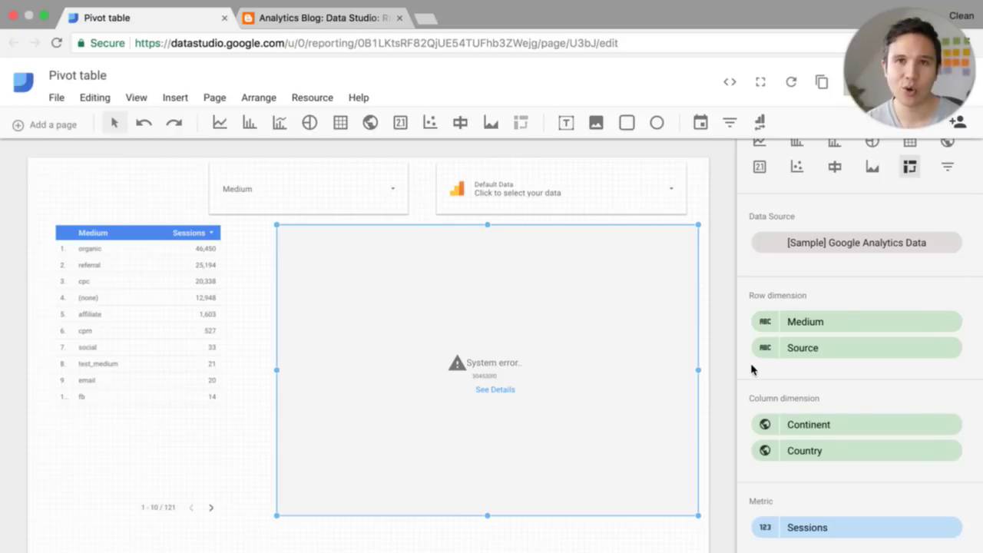
pyautogui.scroll(1, 751, 369)
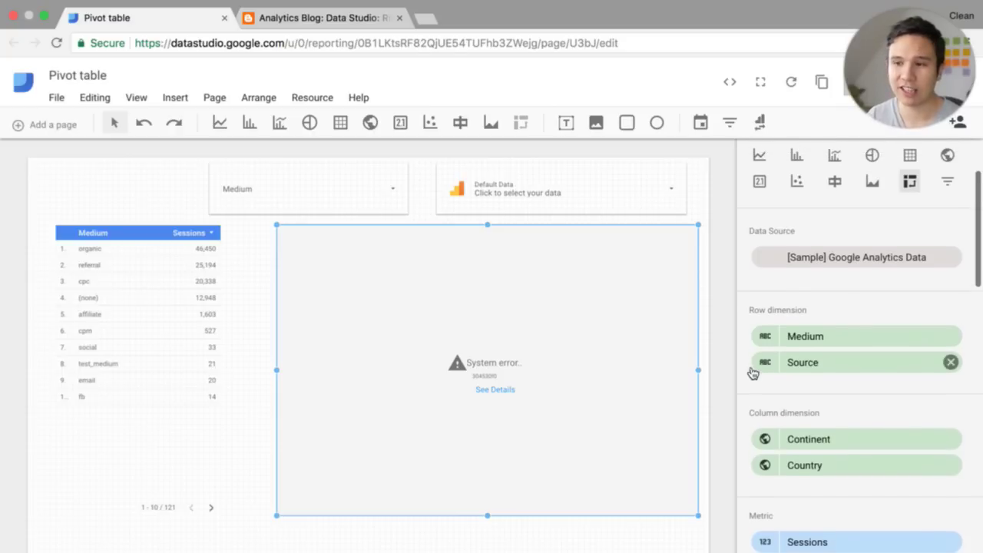
pyautogui.scroll(-1, 751, 369)
pyautogui.scroll(-1, 751, 369)
pyautogui.scroll(-2, 751, 370)
pyautogui.scroll(-5, 751, 370)
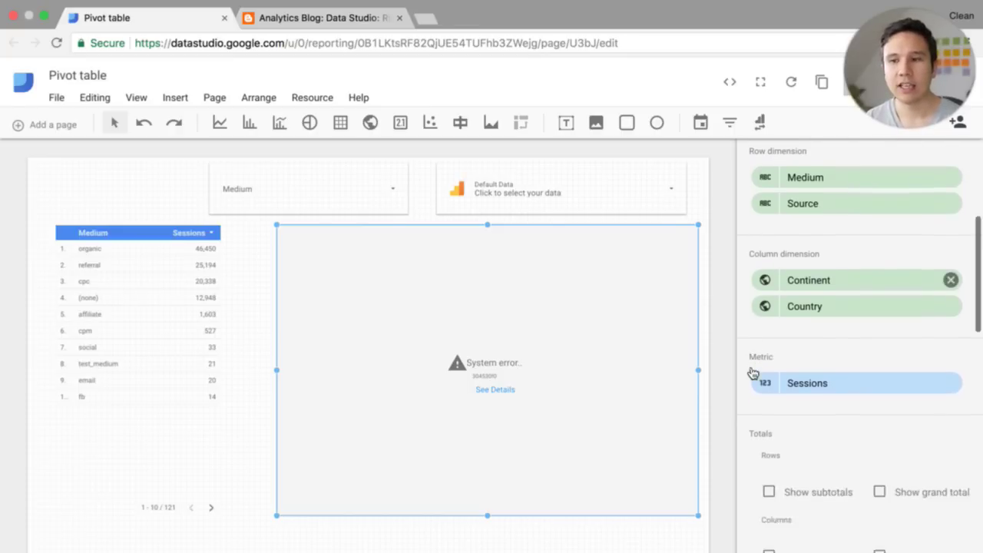
pyautogui.scroll(-2, 751, 370)
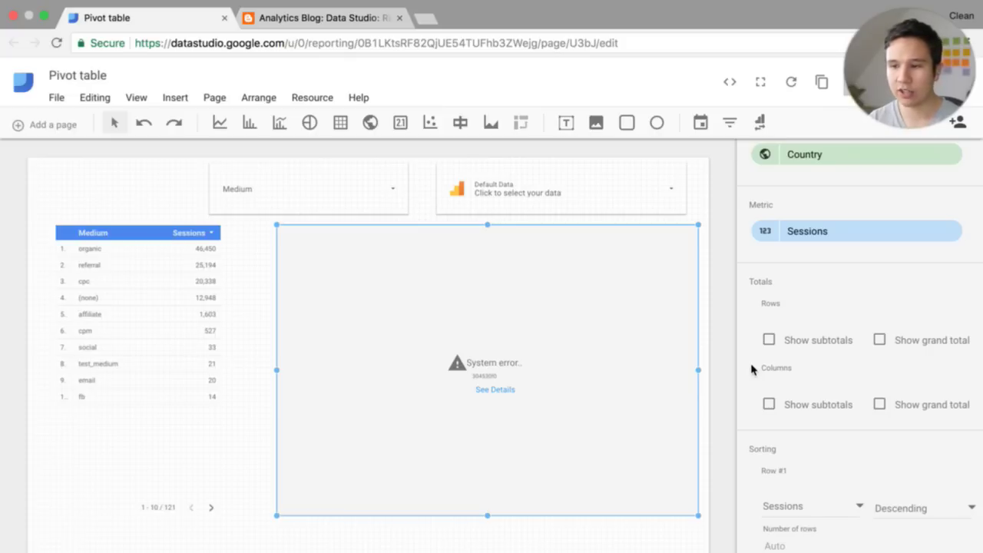
pyautogui.scroll(-4, 792, 367)
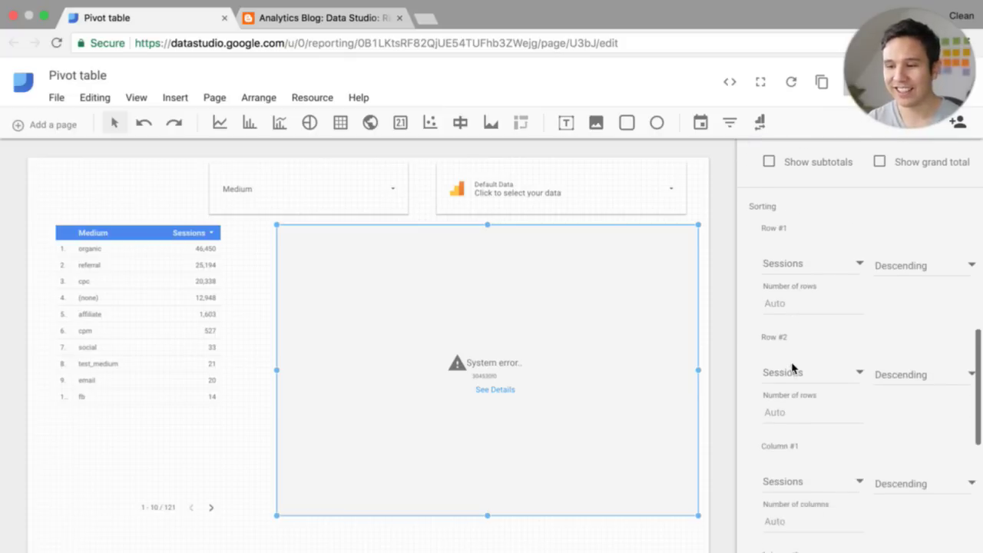
pyautogui.scroll(-1, 792, 367)
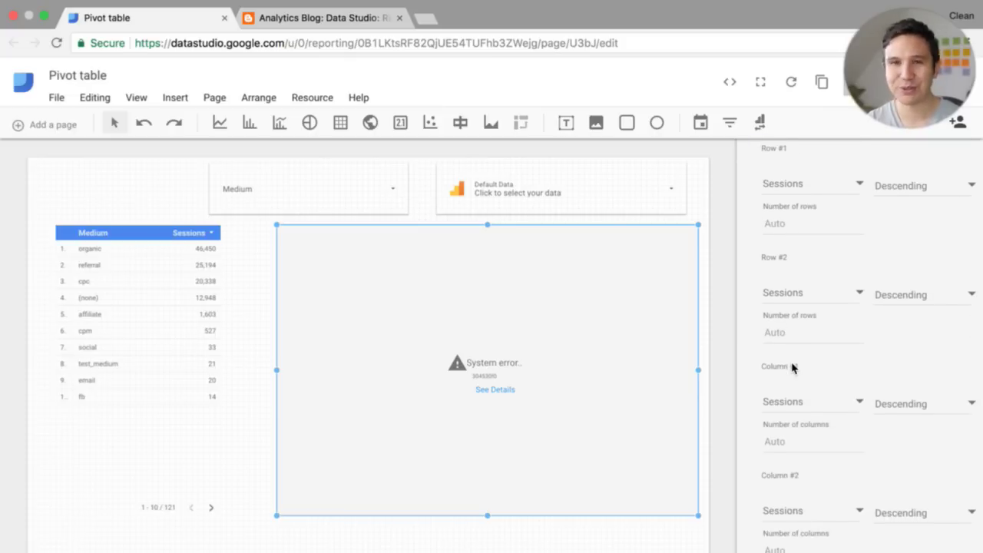
pyautogui.scroll(4, 793, 369)
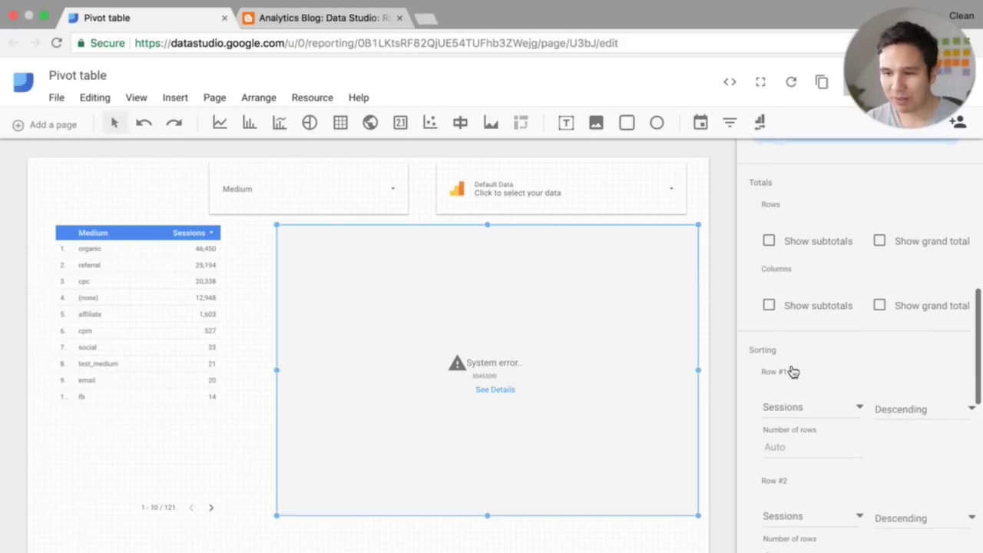
pyautogui.scroll(3, 759, 346)
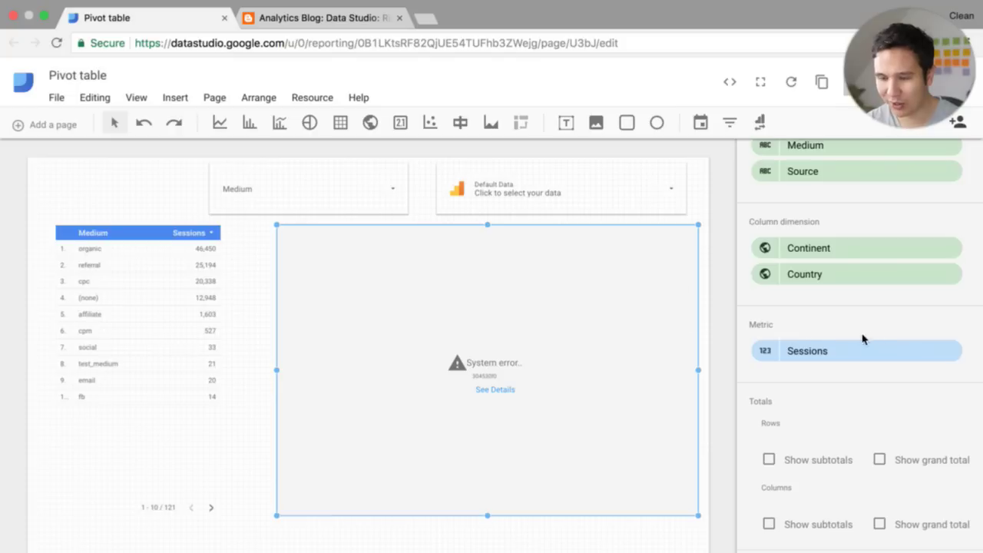
# Refresh the report data so the pivot table shows sessions again
pyautogui.click(791, 81)
pyautogui.scroll(-1, 845, 300)
pyautogui.scroll(-10, 847, 295)
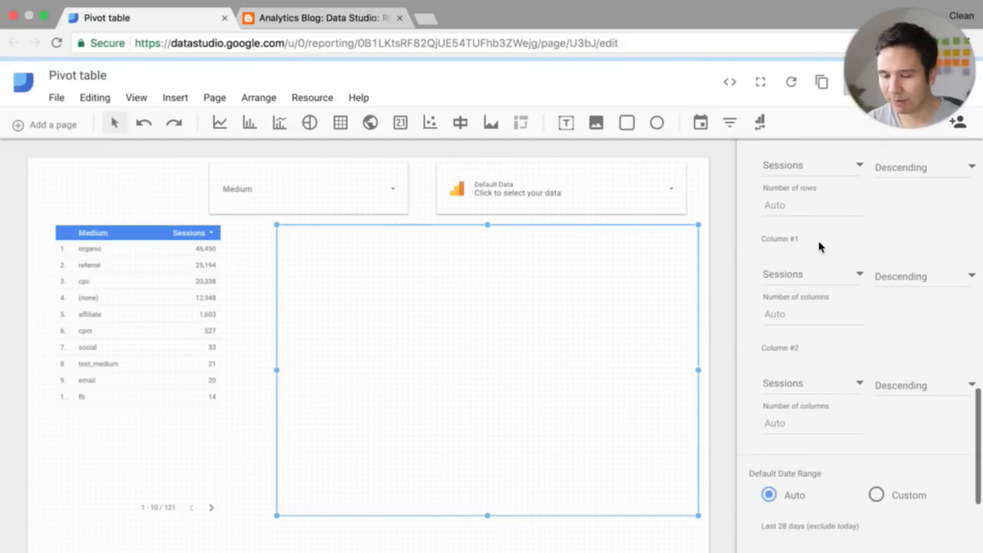
pyautogui.scroll(3, 819, 247)
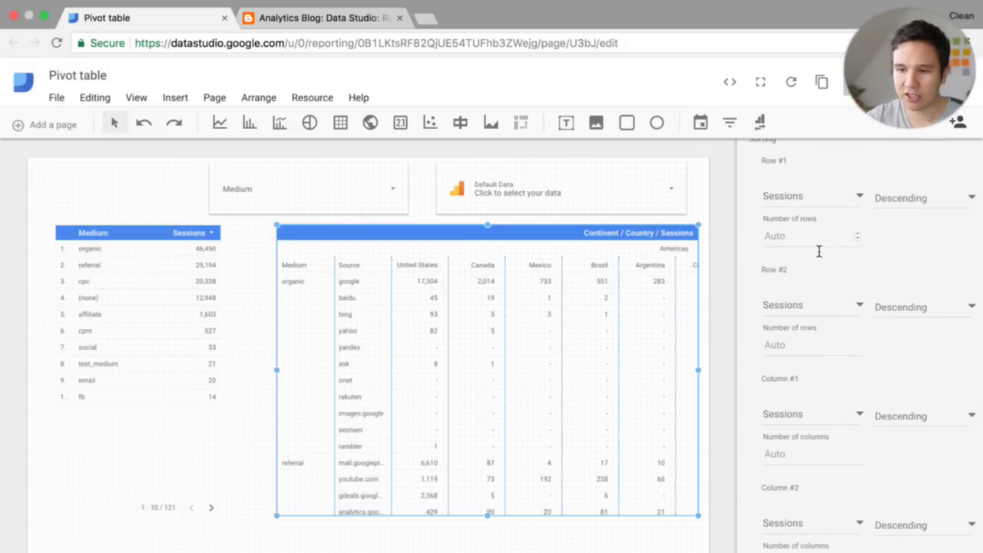
# Start a new filter for the pivot table from its Filter section
pyautogui.scroll(-1, 820, 238)
pyautogui.scroll(2, 822, 228)
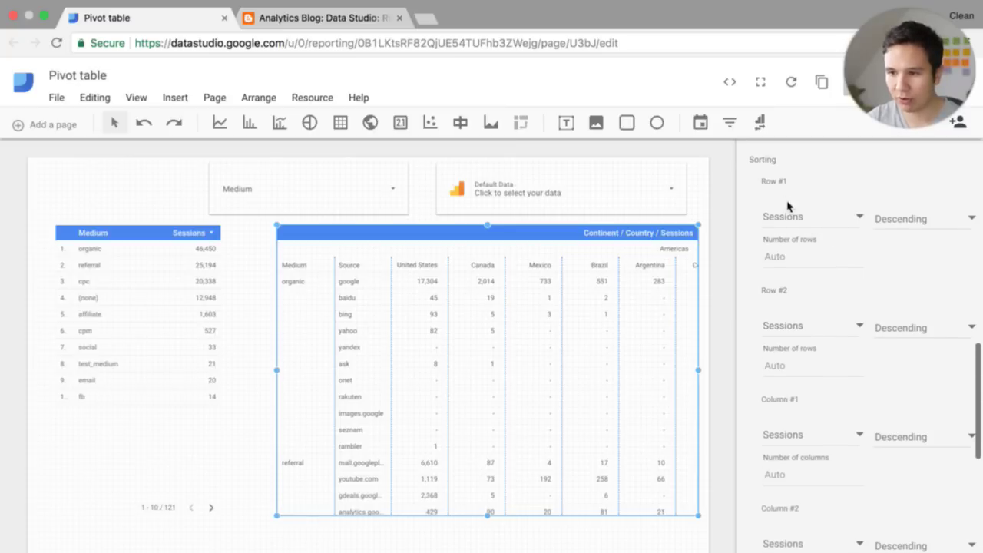
pyautogui.scroll(-3, 774, 286)
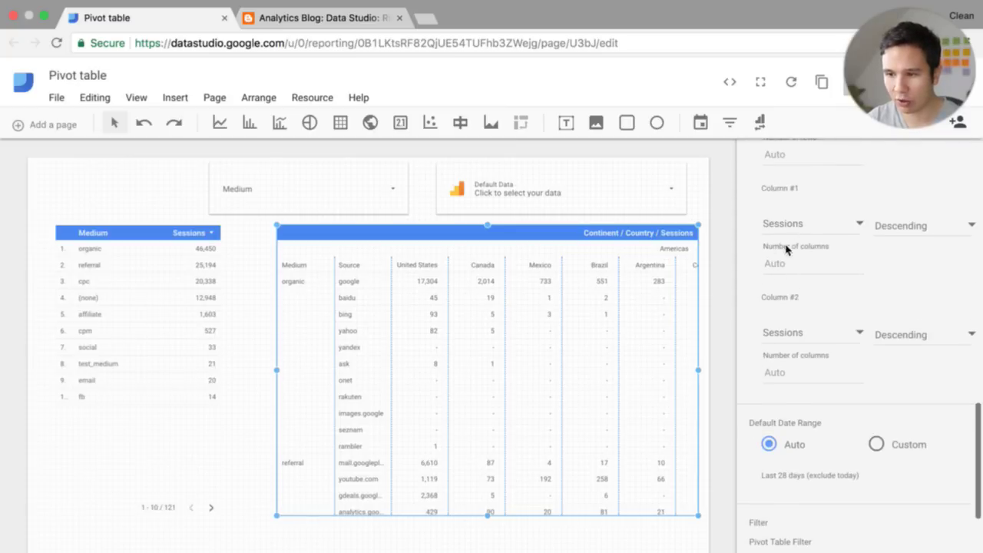
pyautogui.scroll(-1, 784, 323)
pyautogui.scroll(-1, 783, 323)
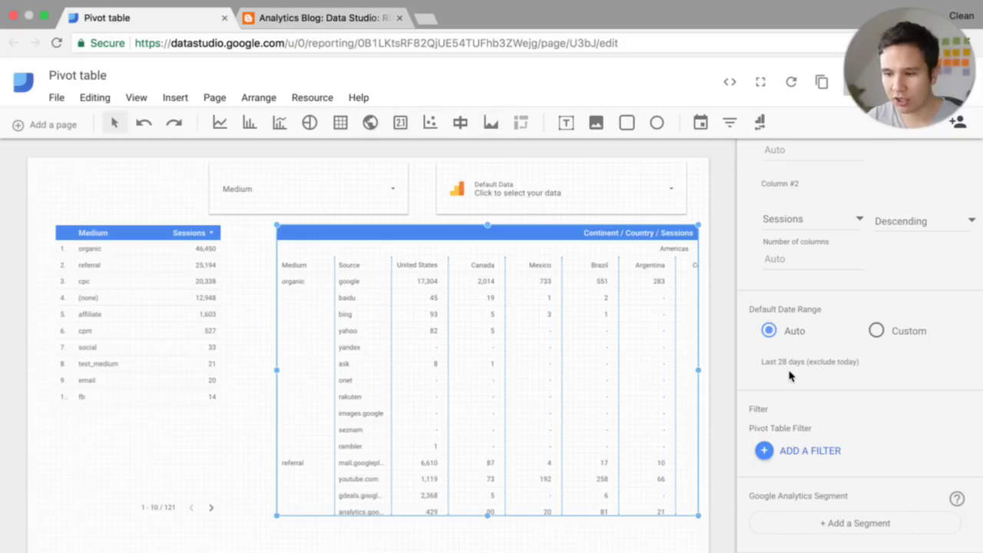
pyautogui.click(765, 459)
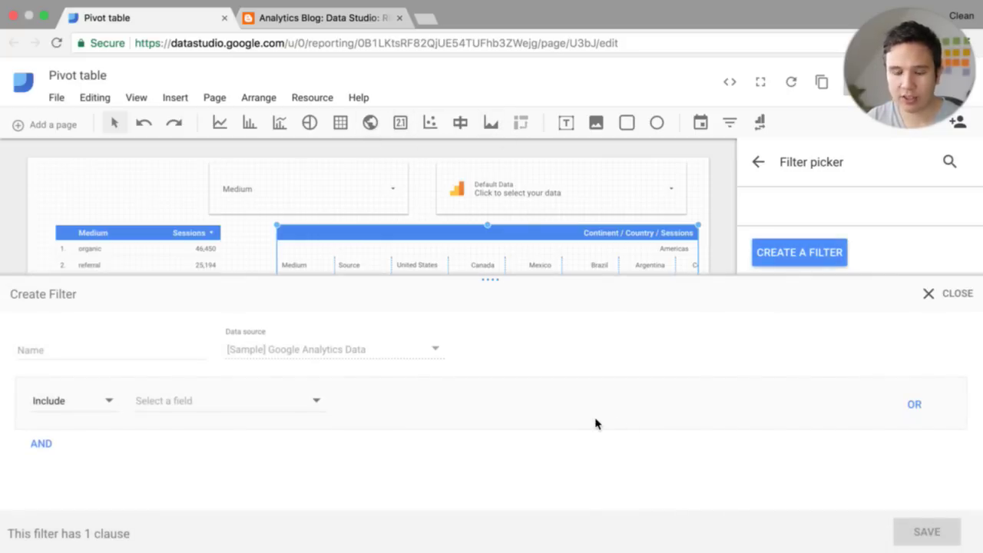
# Go to the Analytics Blog post and find its pivot table section
pyautogui.click(288, 22)
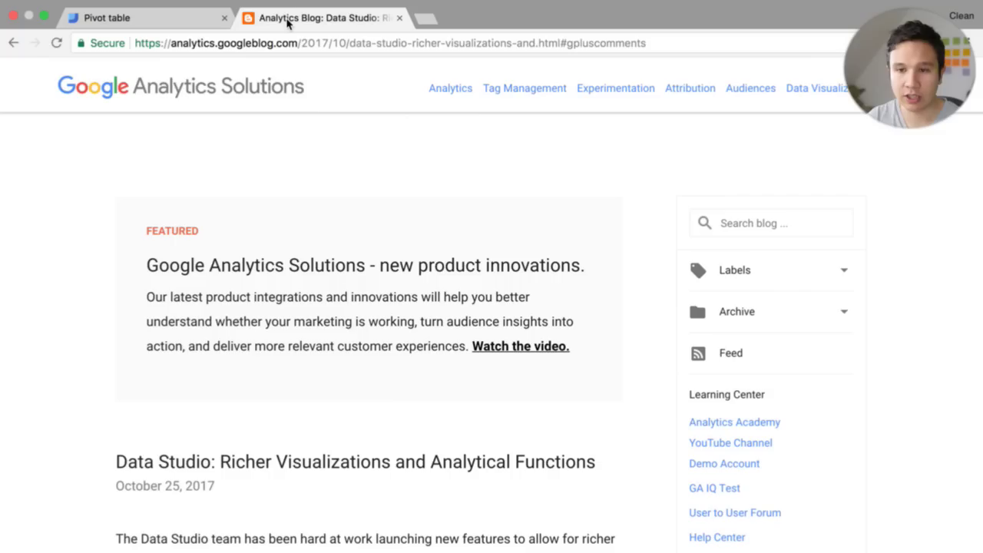
pyautogui.scroll(-5, 210, 247)
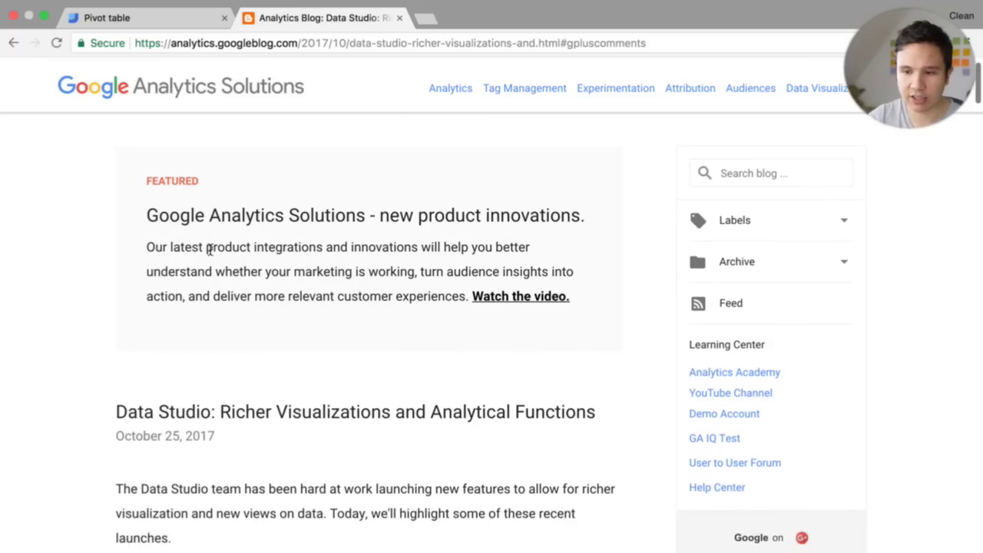
pyautogui.scroll(-10, 209, 250)
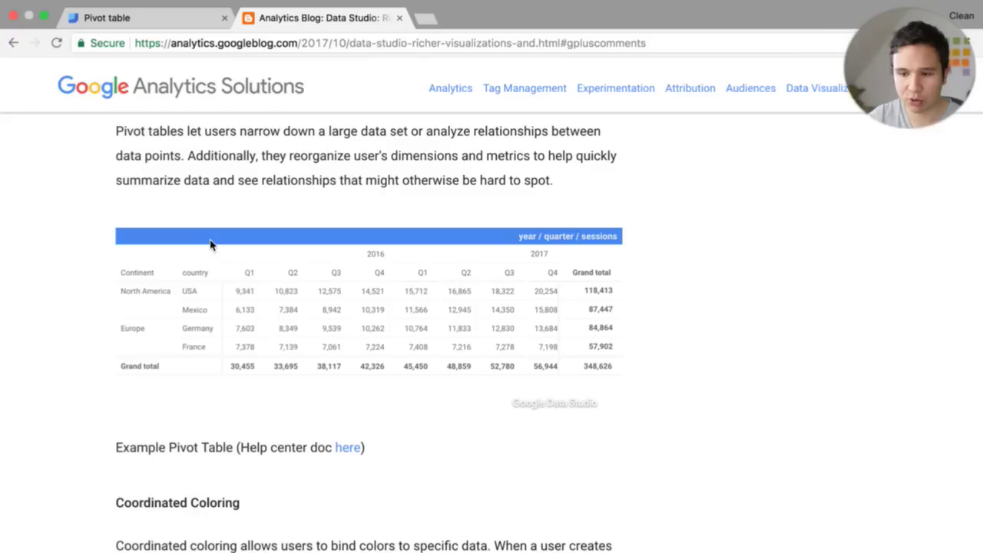
# Open the Help Center pivot table reference and scroll to Limits of pivot tables
pyautogui.click(350, 449)
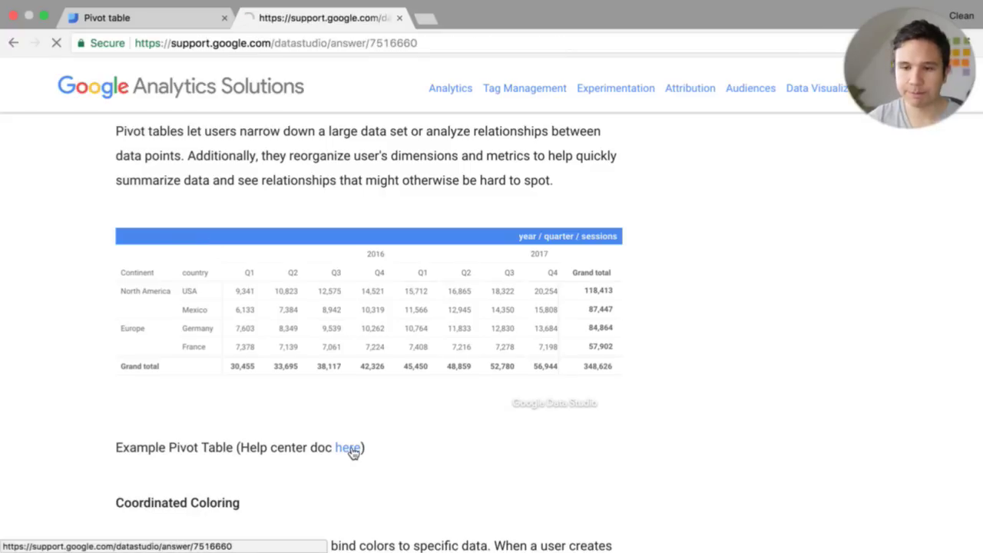
pyautogui.scroll(-20, 435, 411)
pyautogui.scroll(-10, 435, 411)
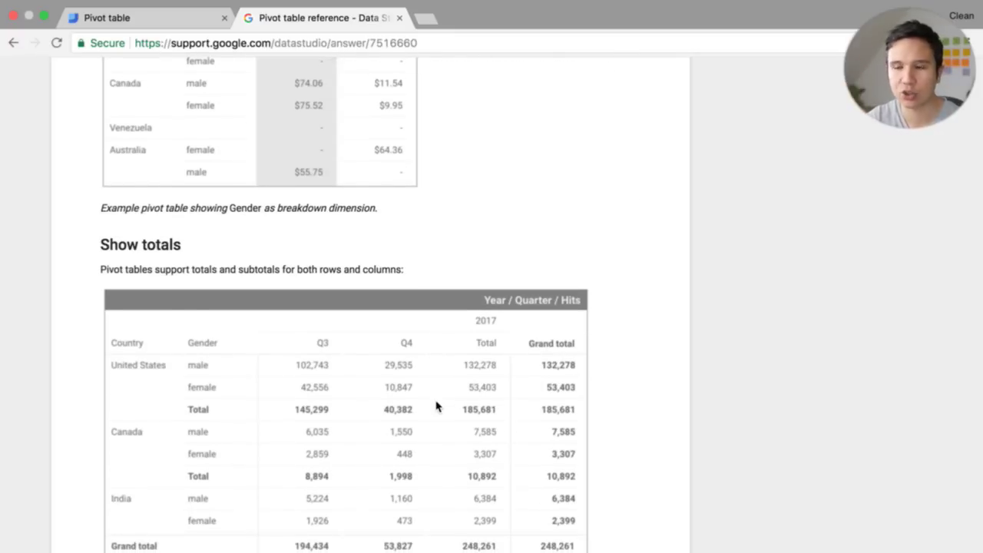
pyautogui.scroll(-10, 436, 407)
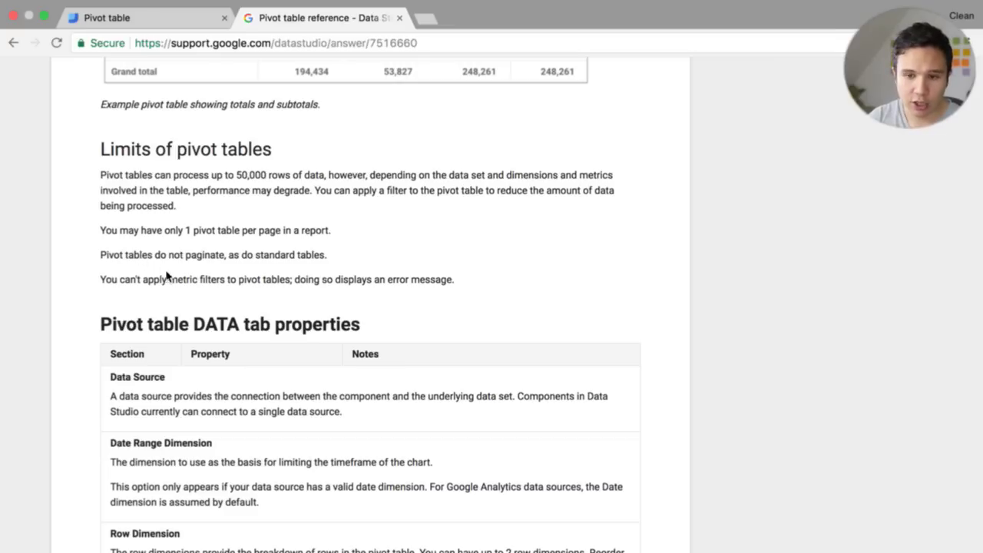
# Create and save an Include filter where Sessions is greater than 1000
pyautogui.click(170, 26)
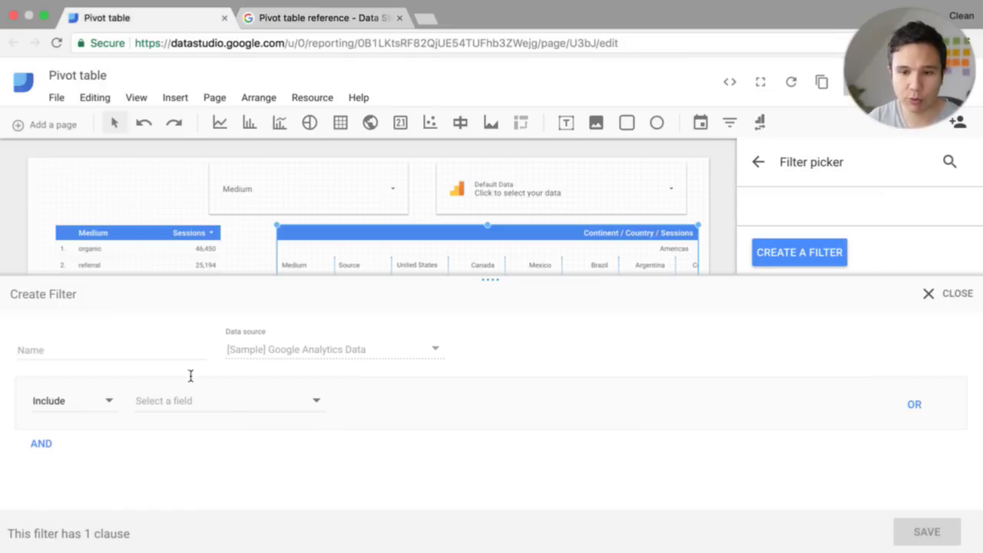
pyautogui.click(68, 405)
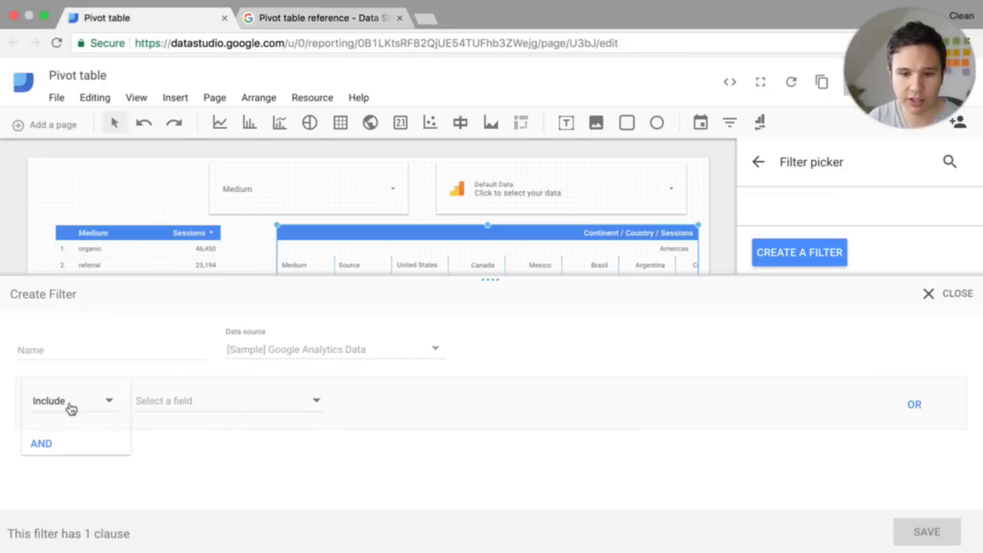
pyautogui.click(230, 399)
pyautogui.click(210, 406)
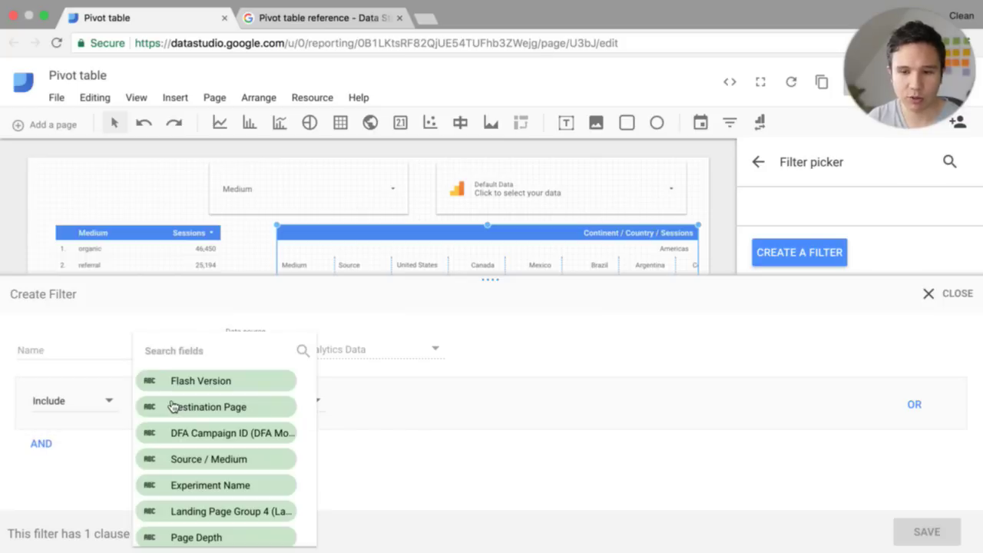
pyautogui.click(301, 352)
pyautogui.write('sess')
pyautogui.scroll(-6, 203, 468)
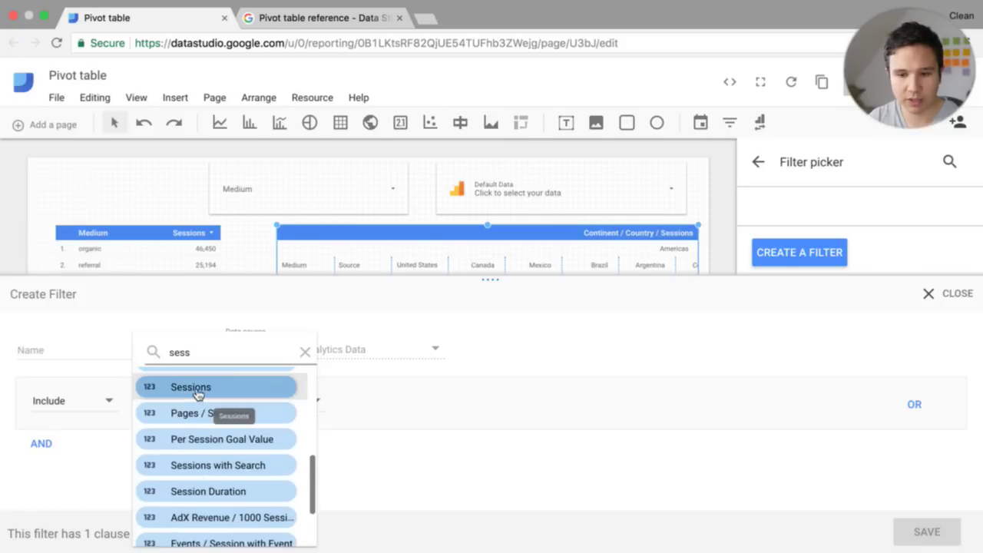
pyautogui.click(198, 388)
pyautogui.click(369, 401)
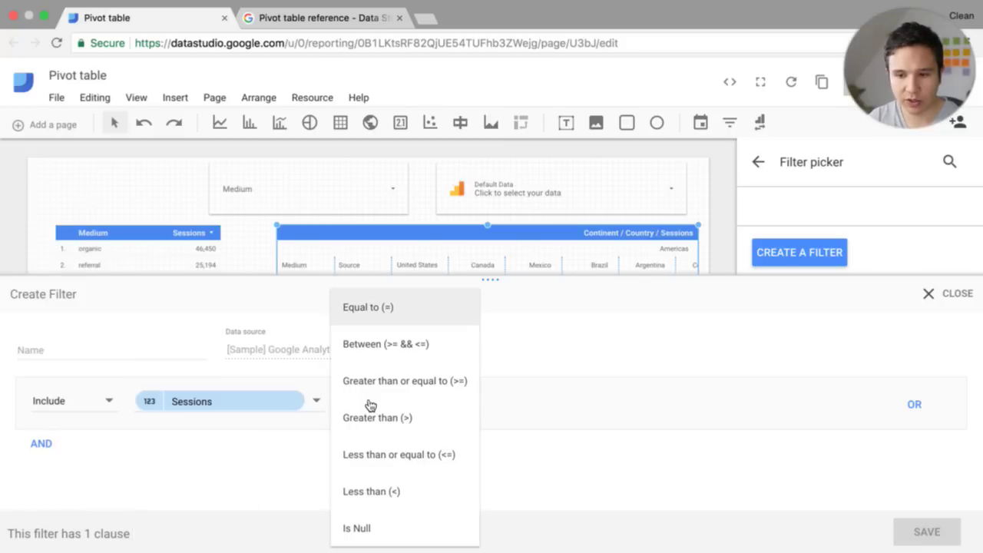
pyautogui.click(373, 417)
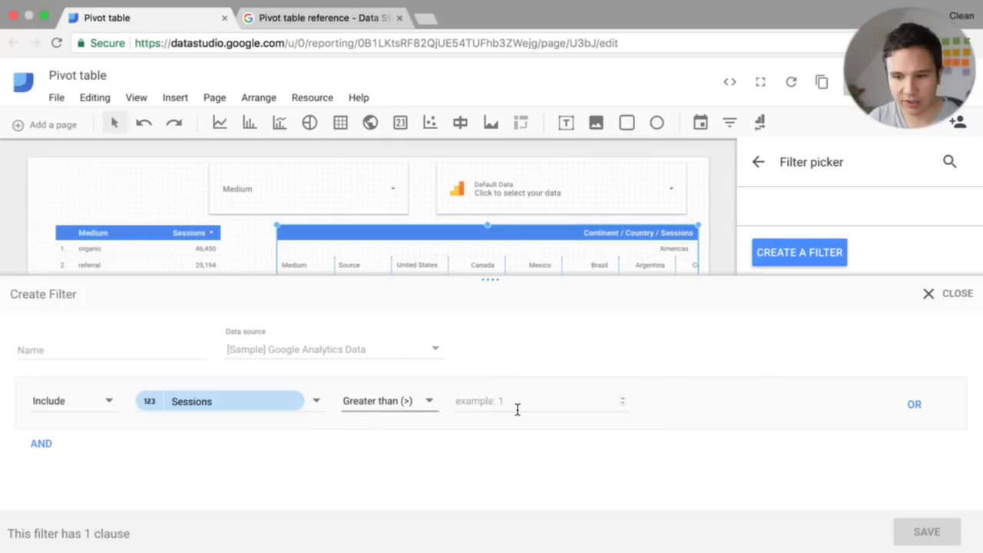
pyautogui.click(518, 409)
pyautogui.write('1000')
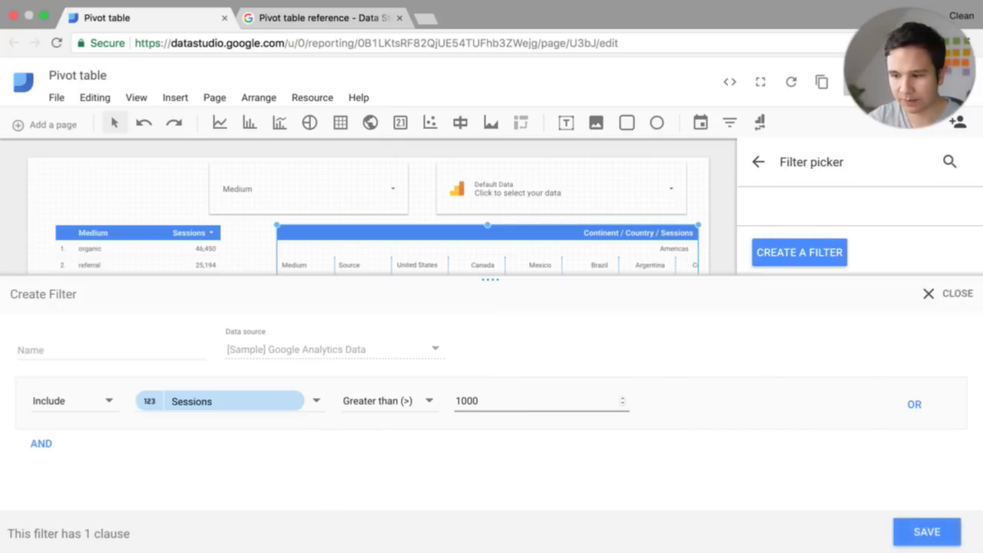
pyautogui.click(926, 532)
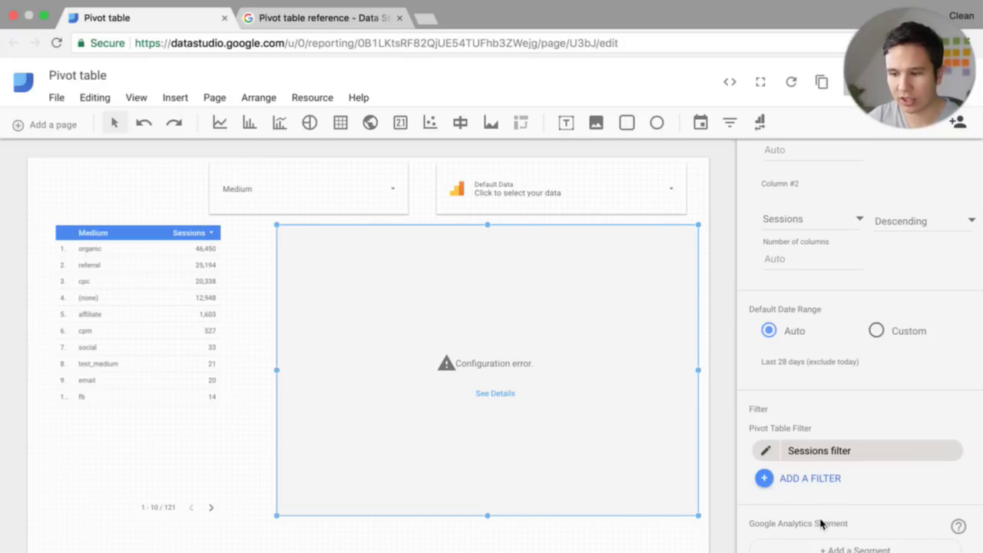
# Check the Sessions filter causing the configuration error and remove it from the pivot table
pyautogui.scroll(-1, 821, 526)
pyautogui.click(827, 423)
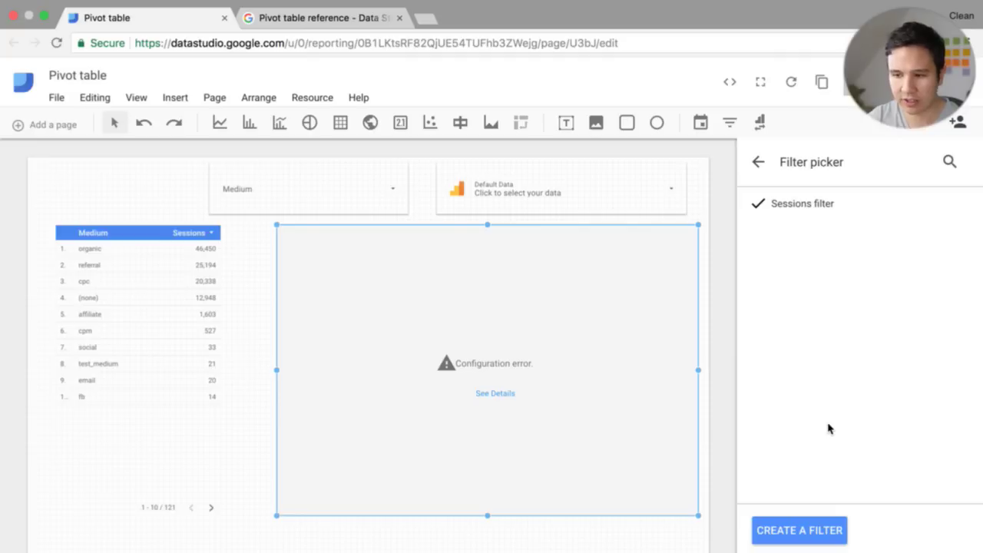
pyautogui.click(758, 164)
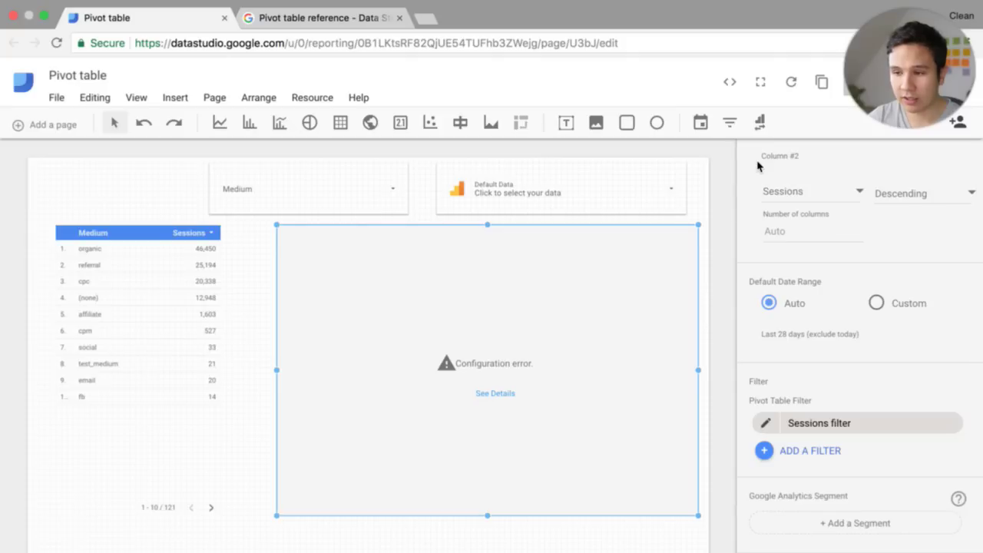
pyautogui.click(951, 422)
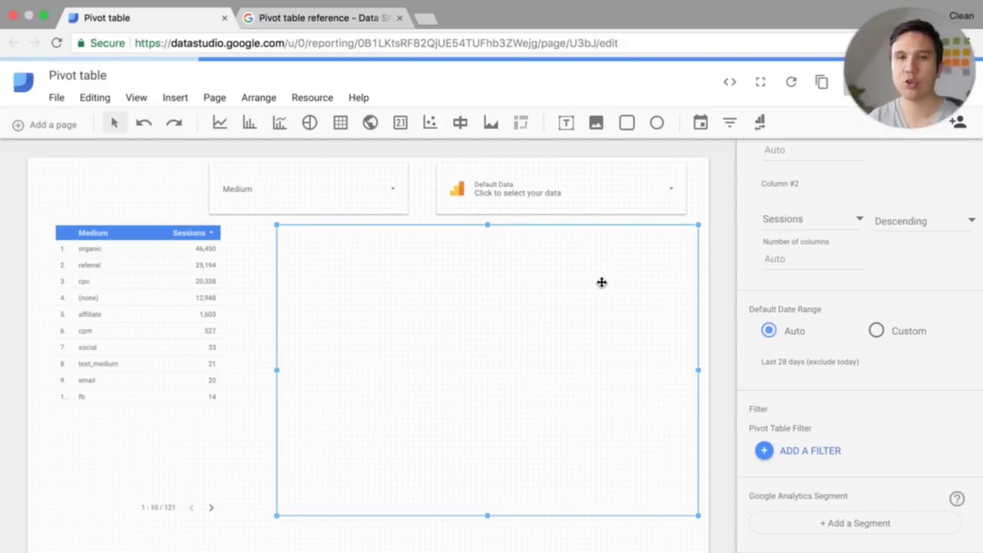